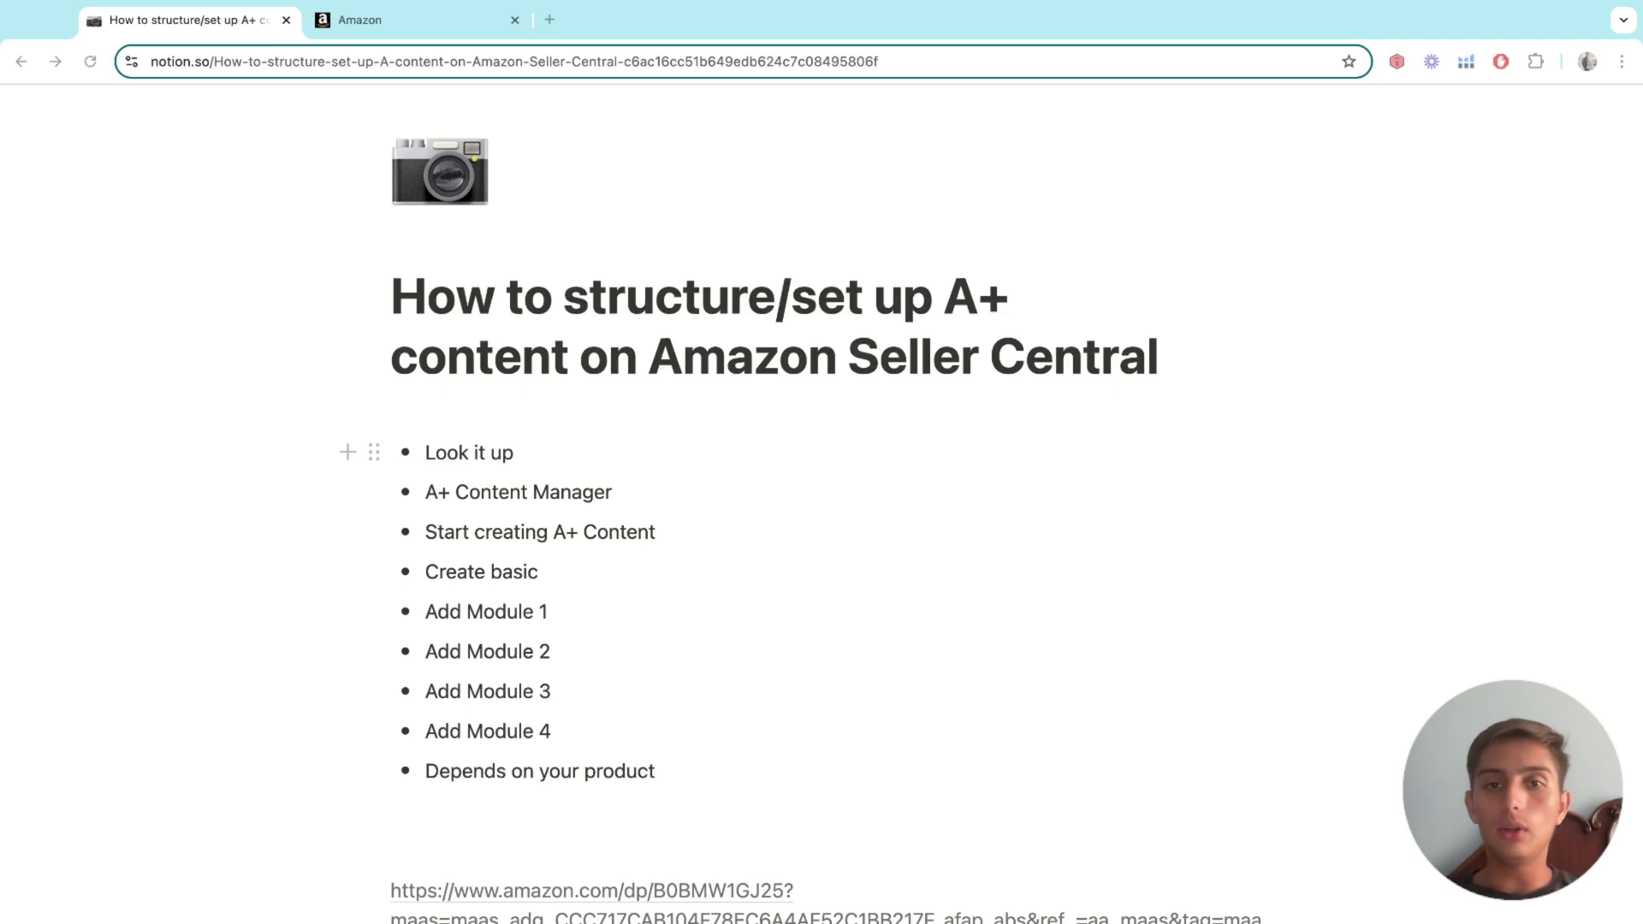
- Move between the Notion checklist and Seller Central, placing the caret after the 'Look it up' step
left_click(931, 503)
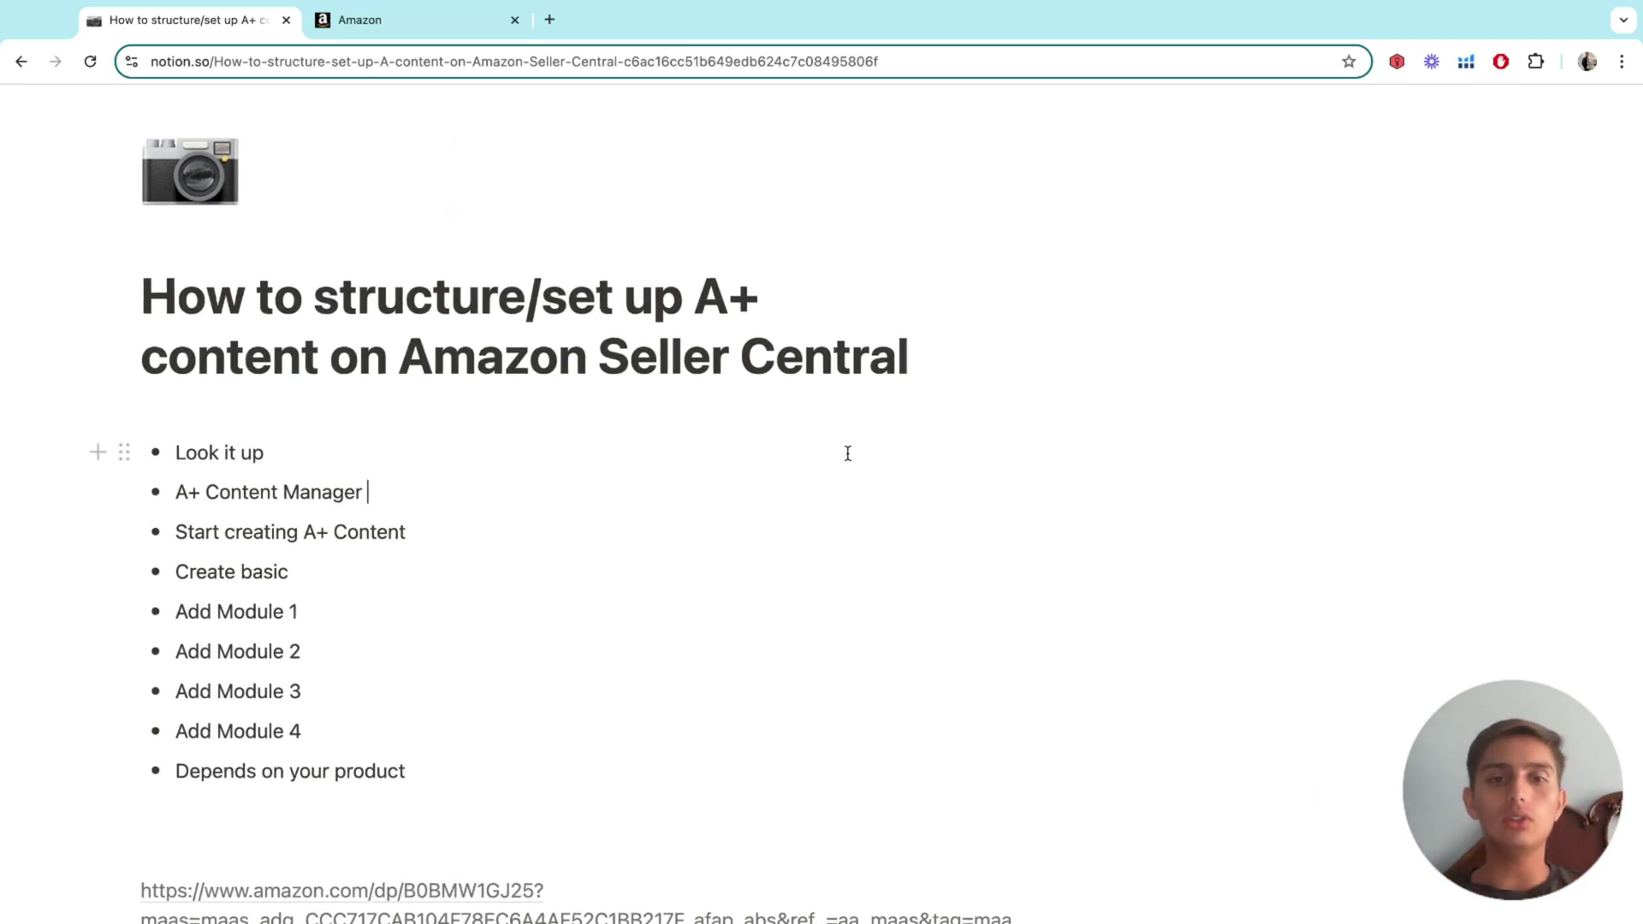
scroll(848, 453, "right", 3)
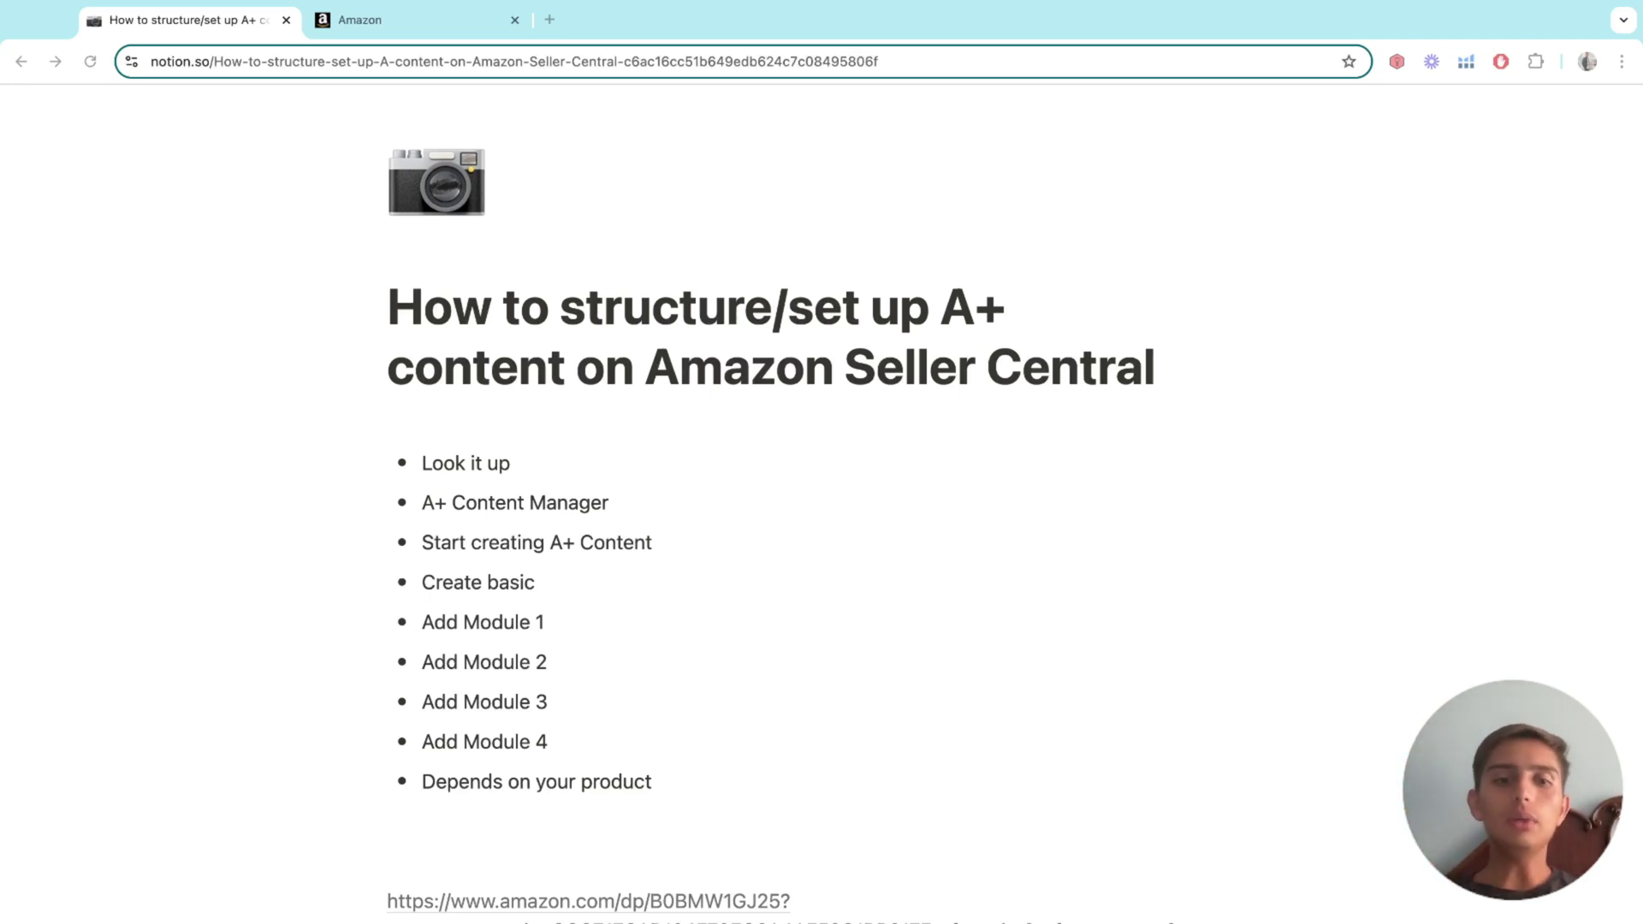
left_click(390, 20)
left_click(204, 24)
left_click(762, 480)
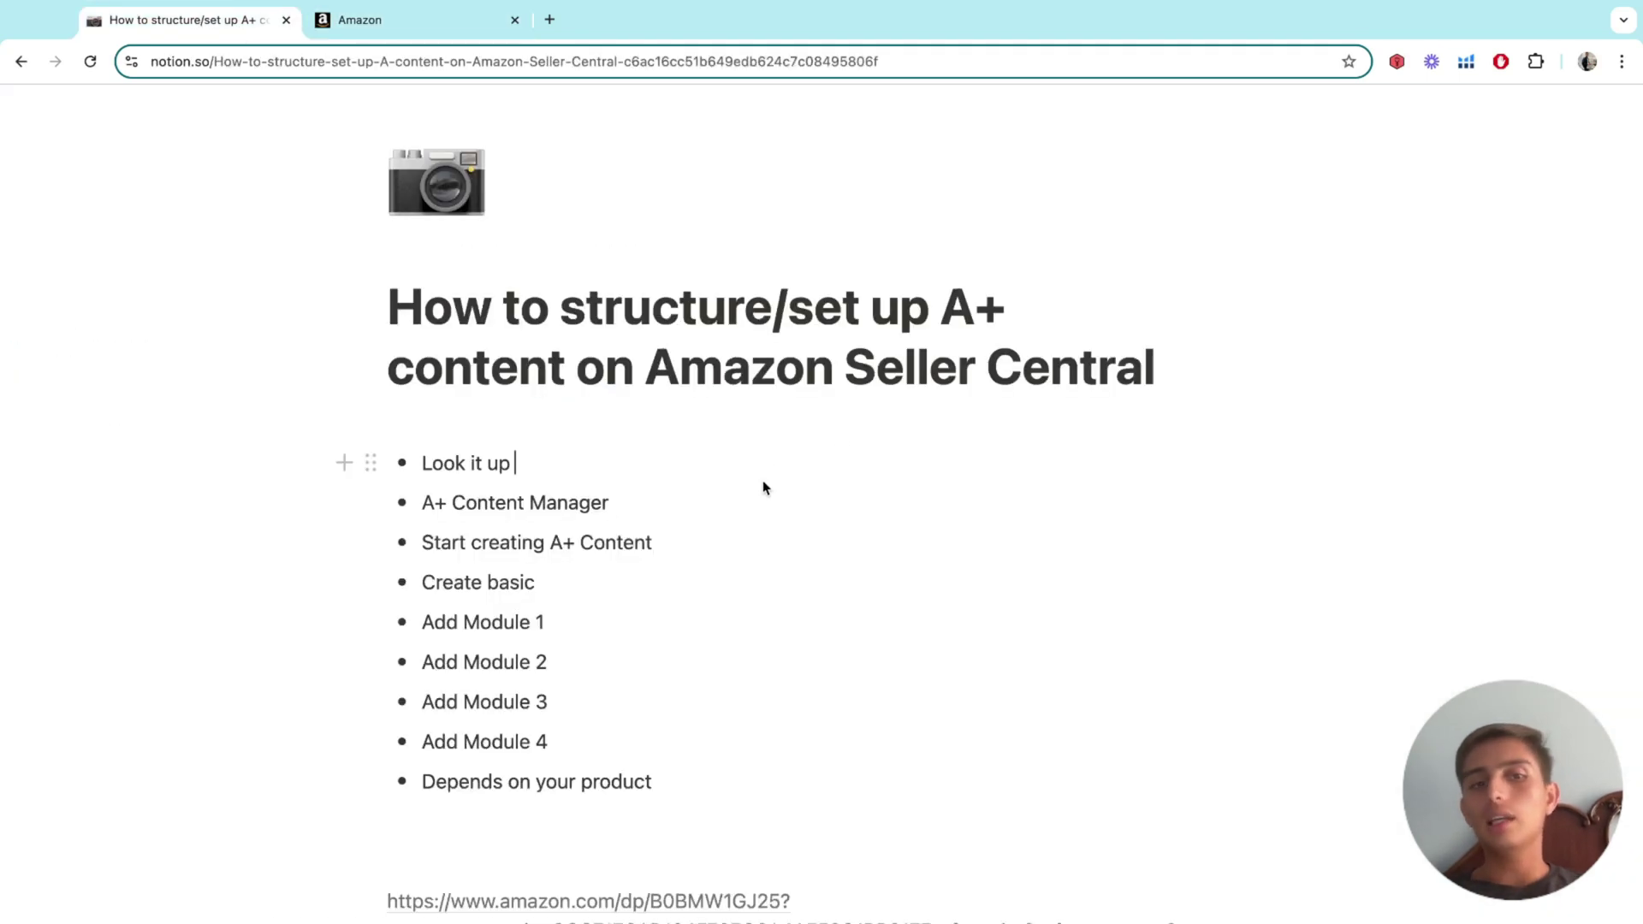
left_click(484, 20)
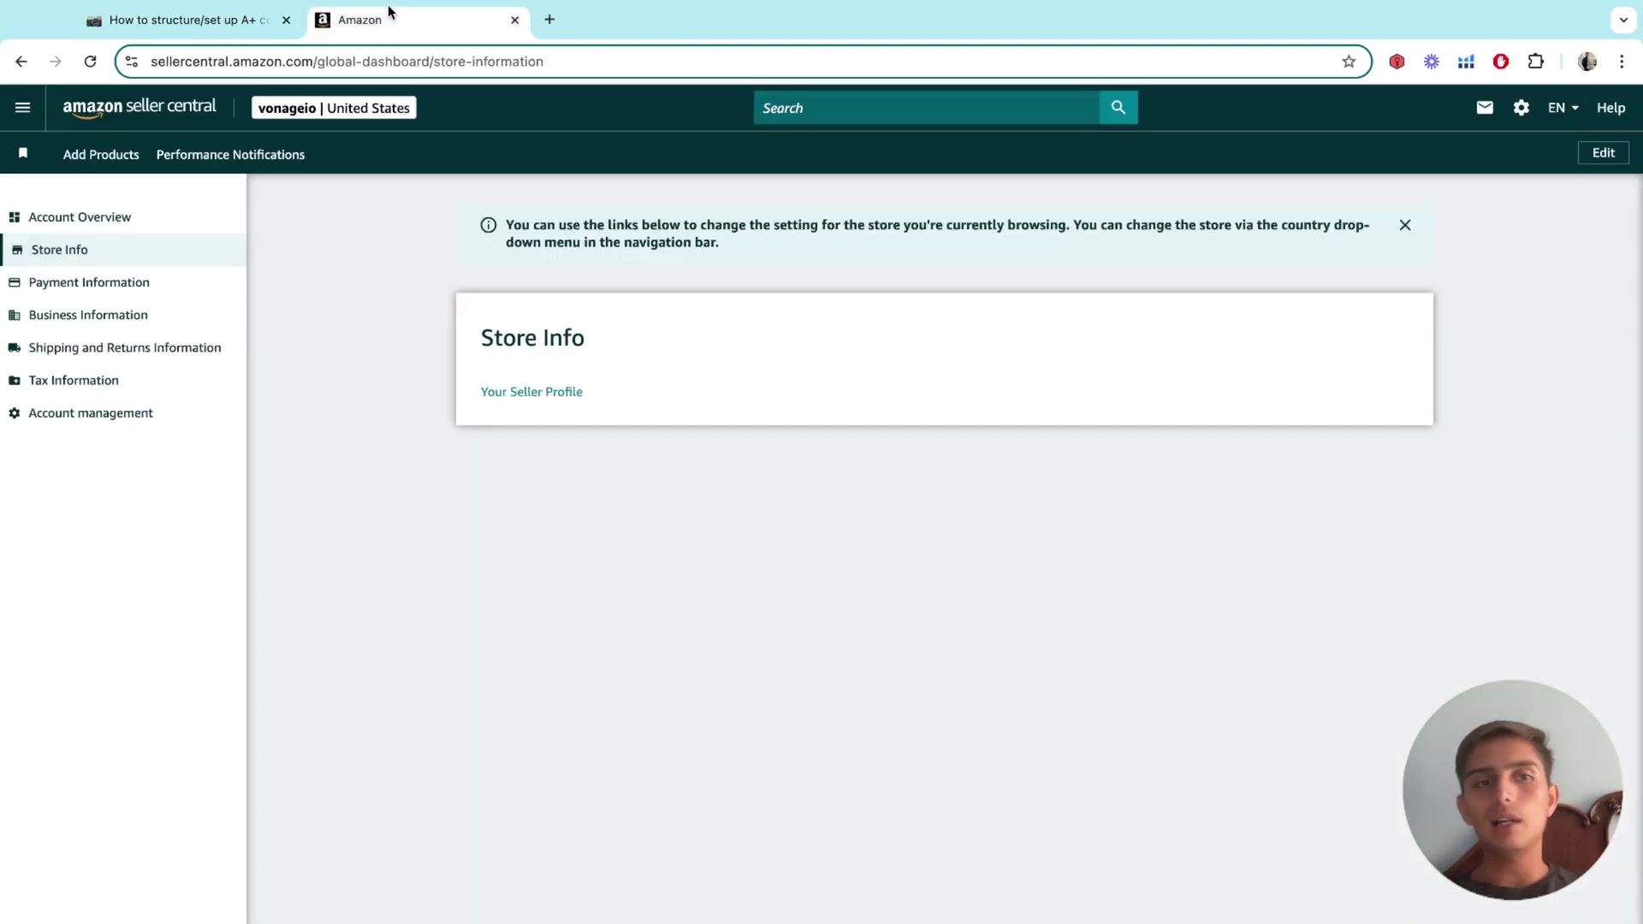
left_click(181, 21)
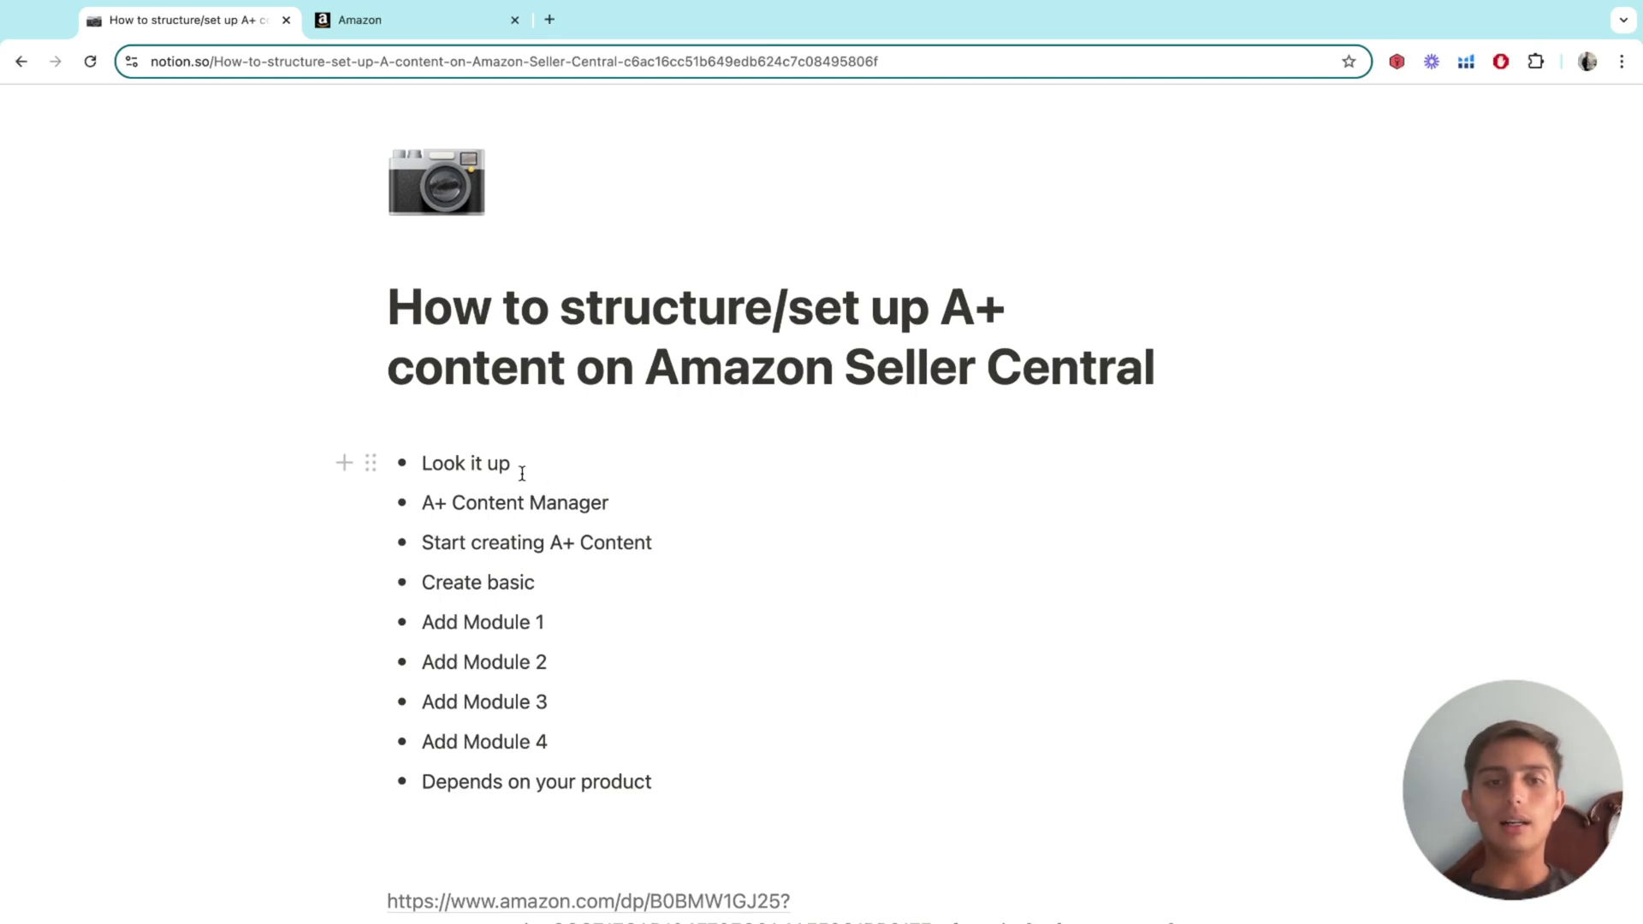
- Highlight the 'Look it up' and A+ Content Manager steps, select 'A+ content' in the title, then show Seller Central
triple_click(493, 465)
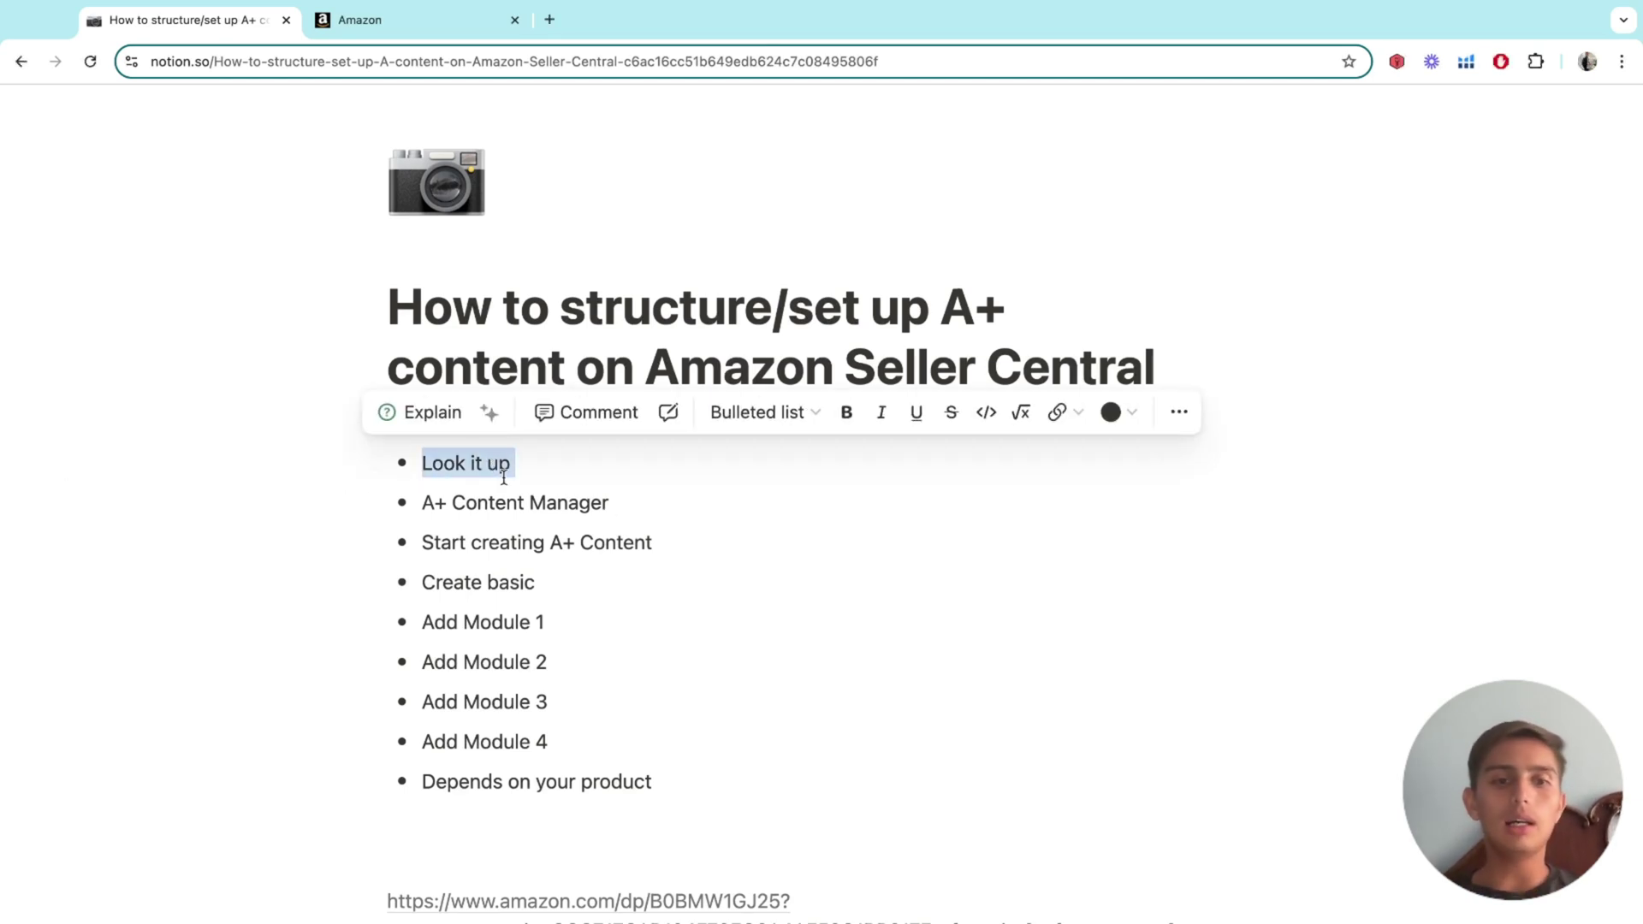
triple_click(531, 503)
left_click(974, 308)
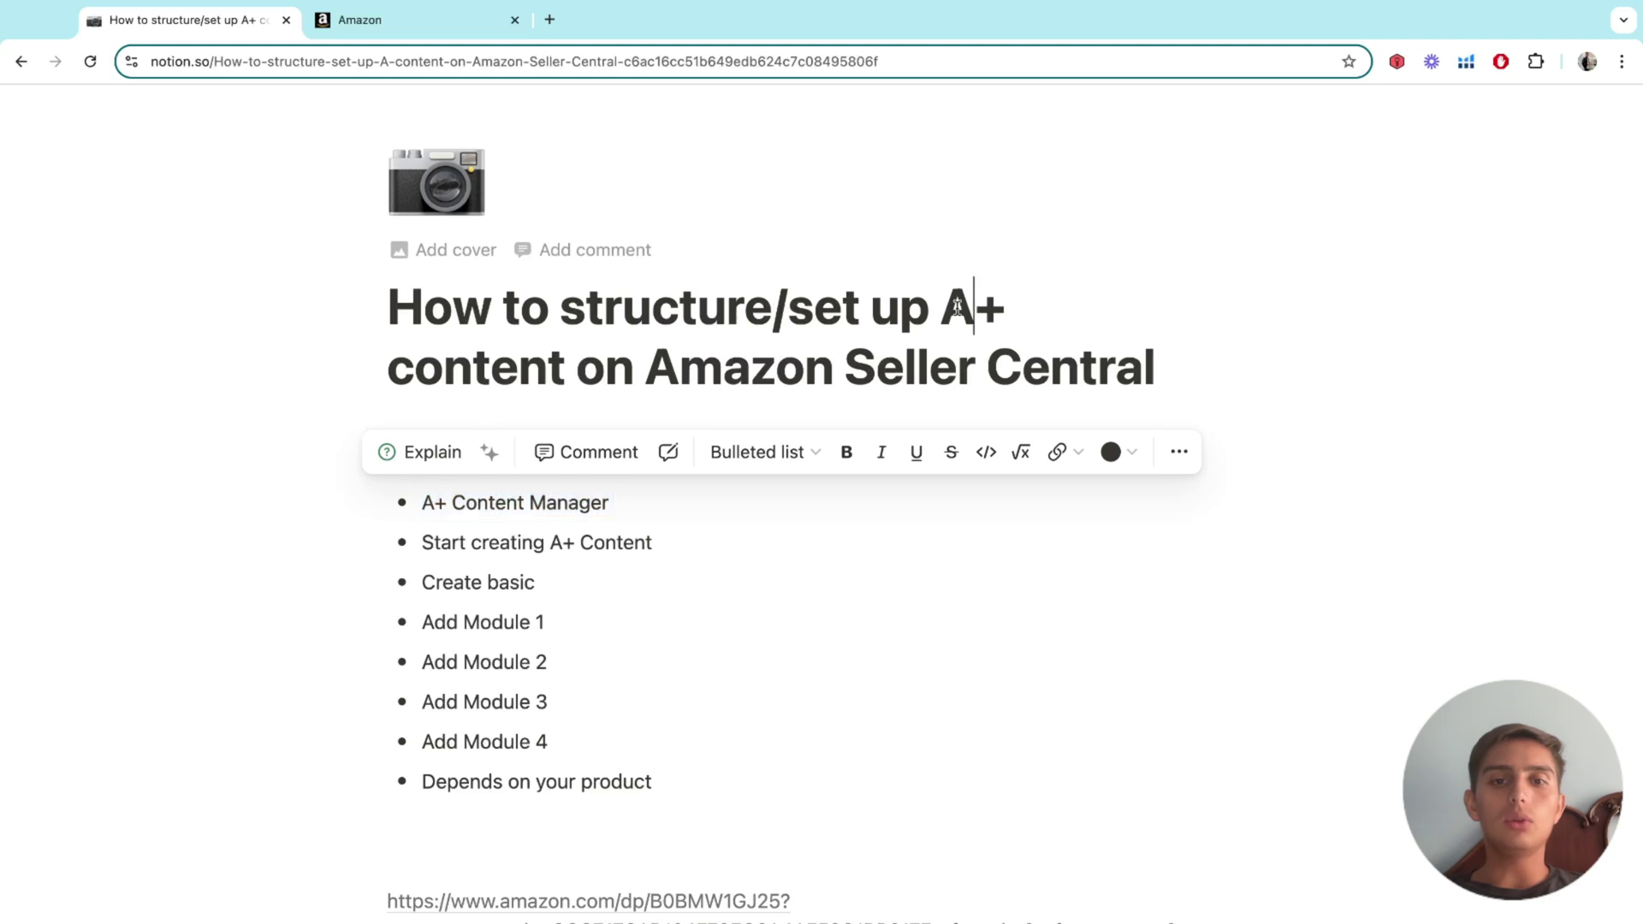
left_click_drag(940, 308, 569, 368)
key("super+c")
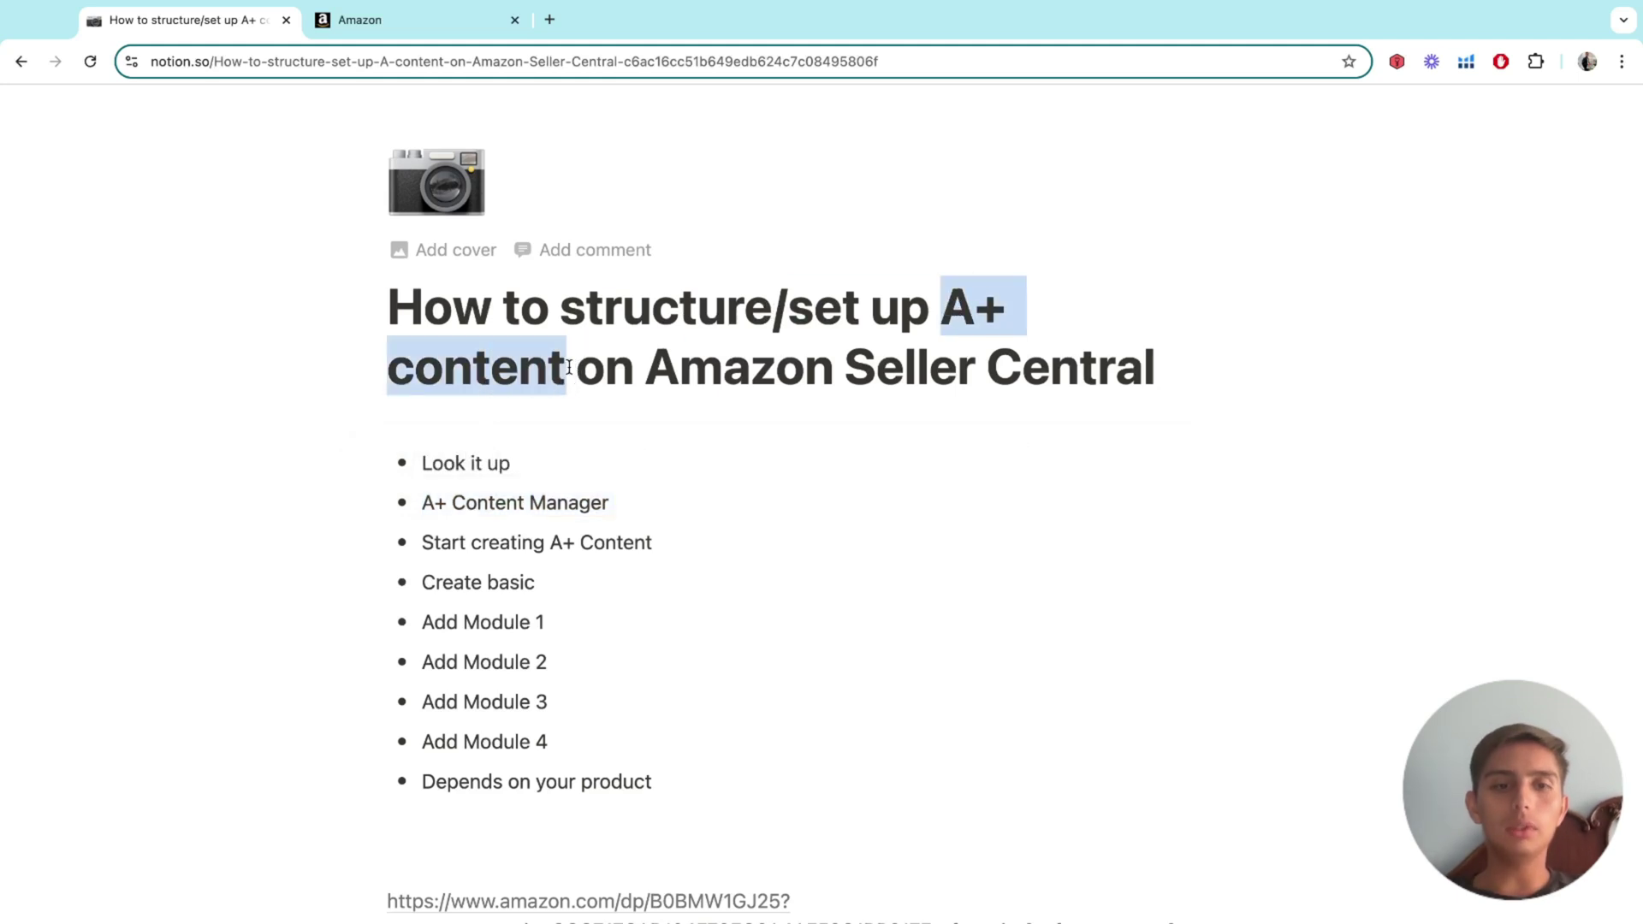
left_click(459, 18)
- Search Seller Central for 'A+ content' and open the A+ Content Manager result
left_click(812, 108)
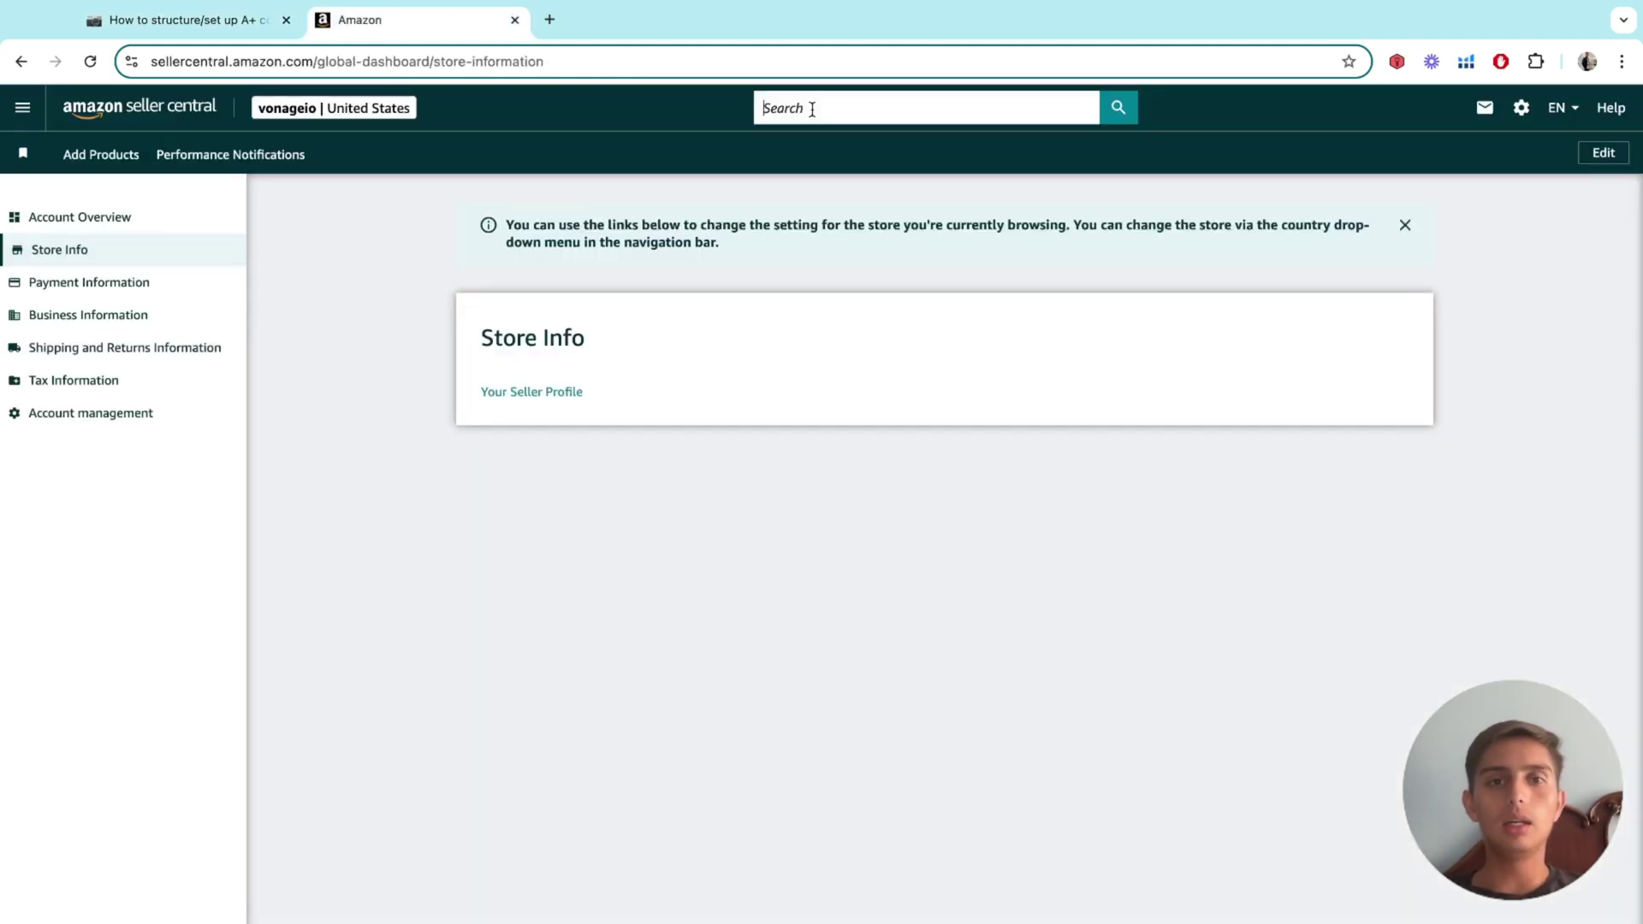
key("super+v")
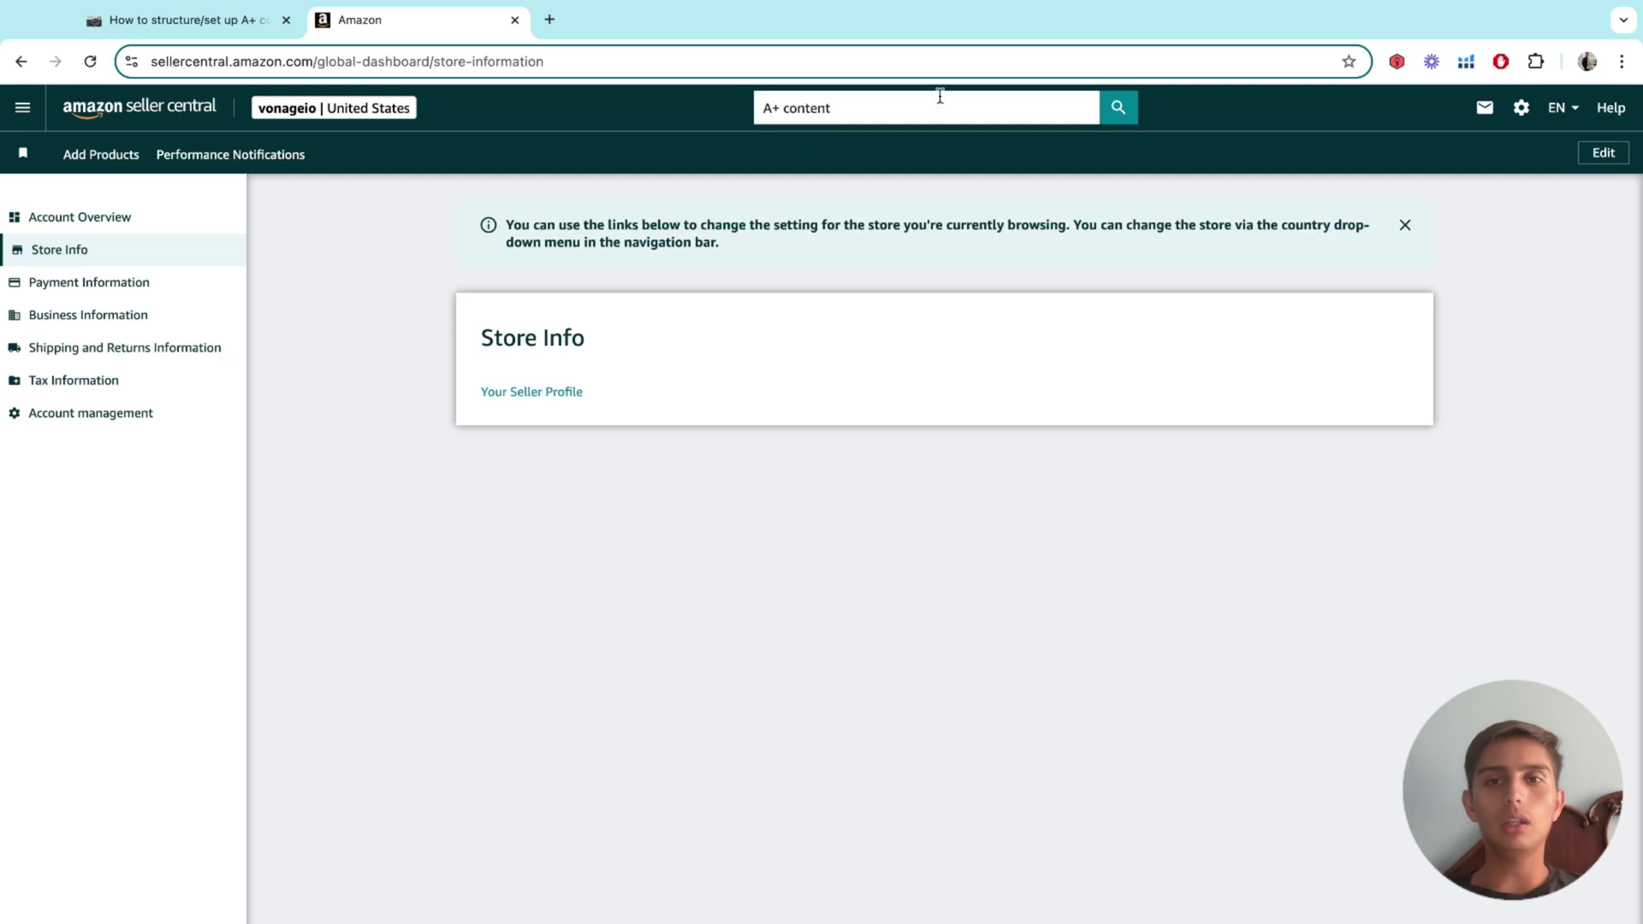
left_click(1118, 107)
left_click(1300, 343)
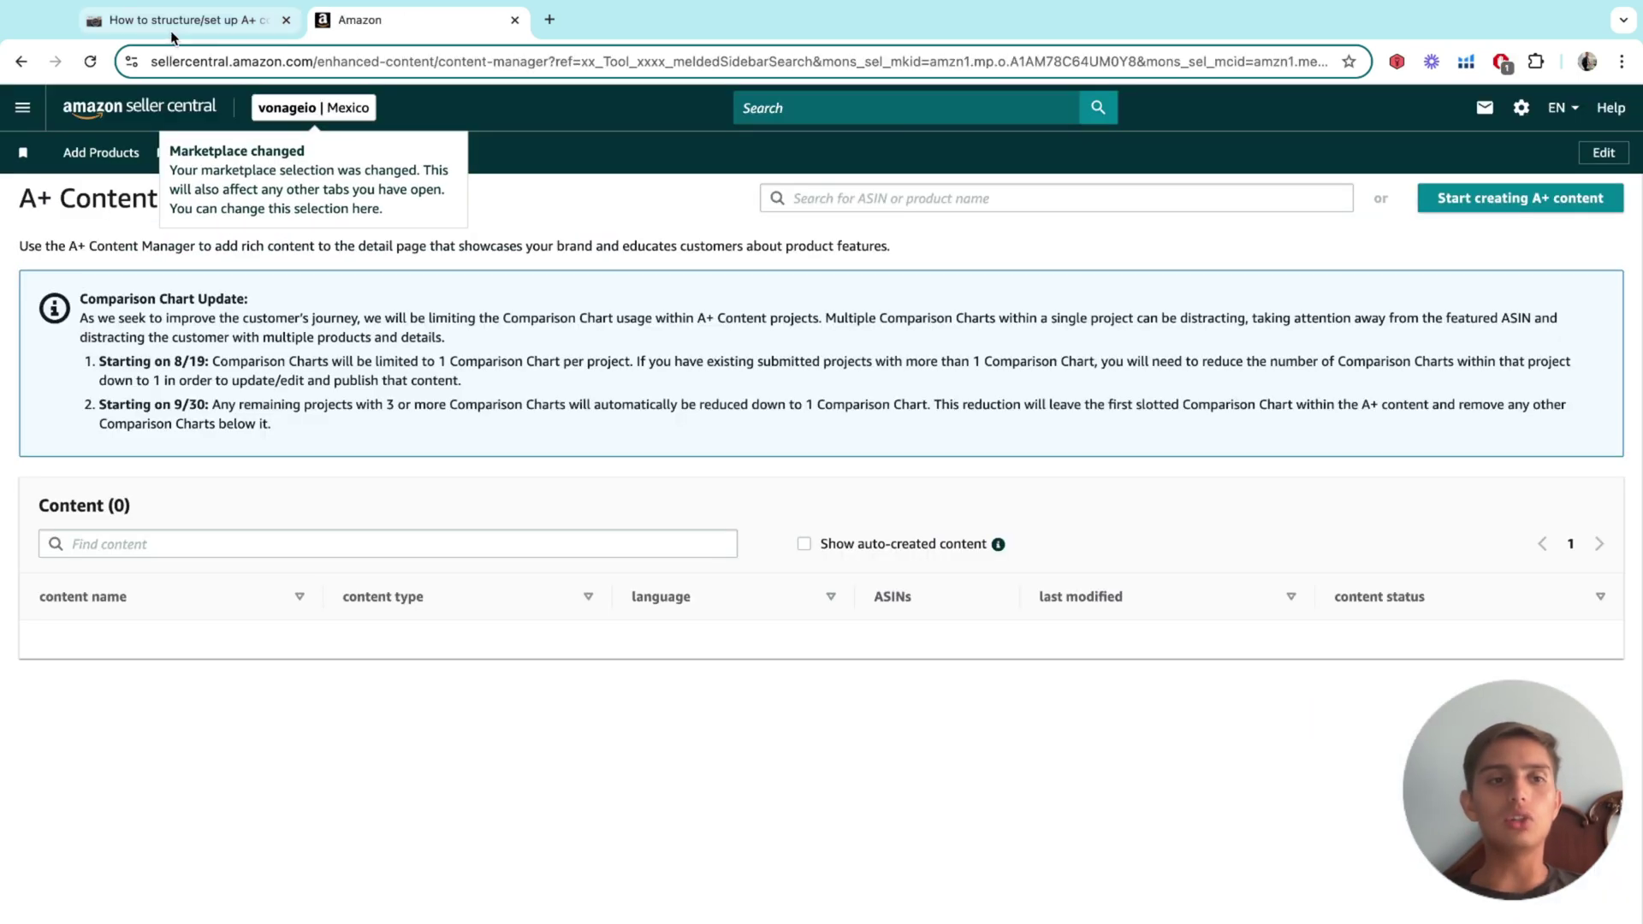
- Go through the remaining checklist steps in Notion, down to 'Create basic' and 'Start creating A+ Content'
left_click(171, 32)
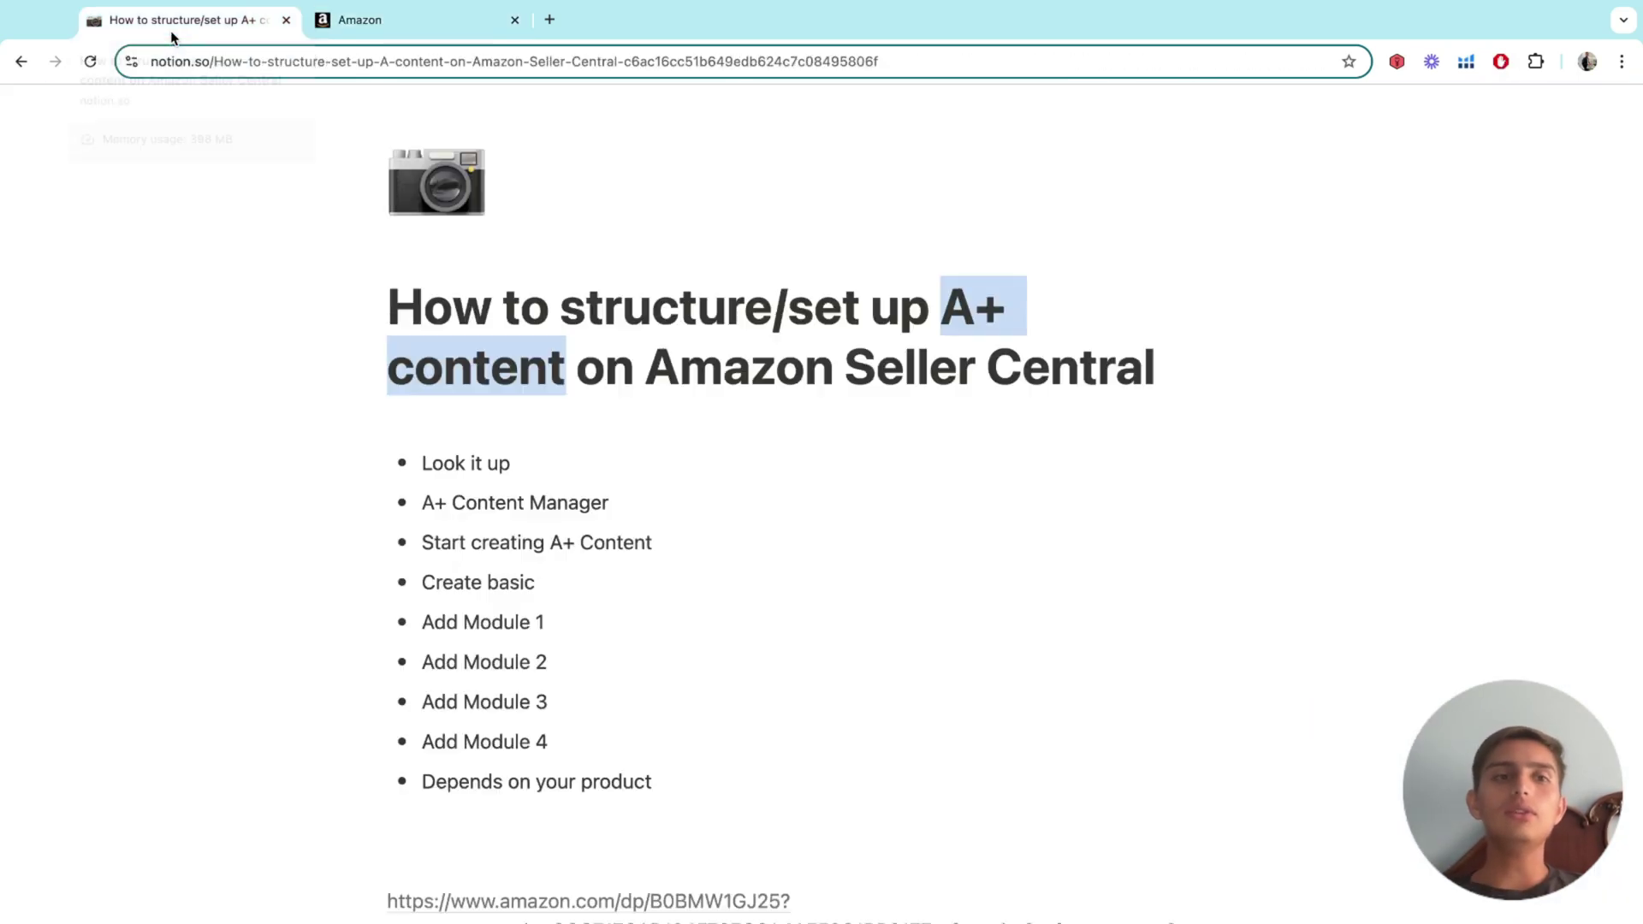
left_click(643, 513)
left_click_drag(433, 503, 670, 793)
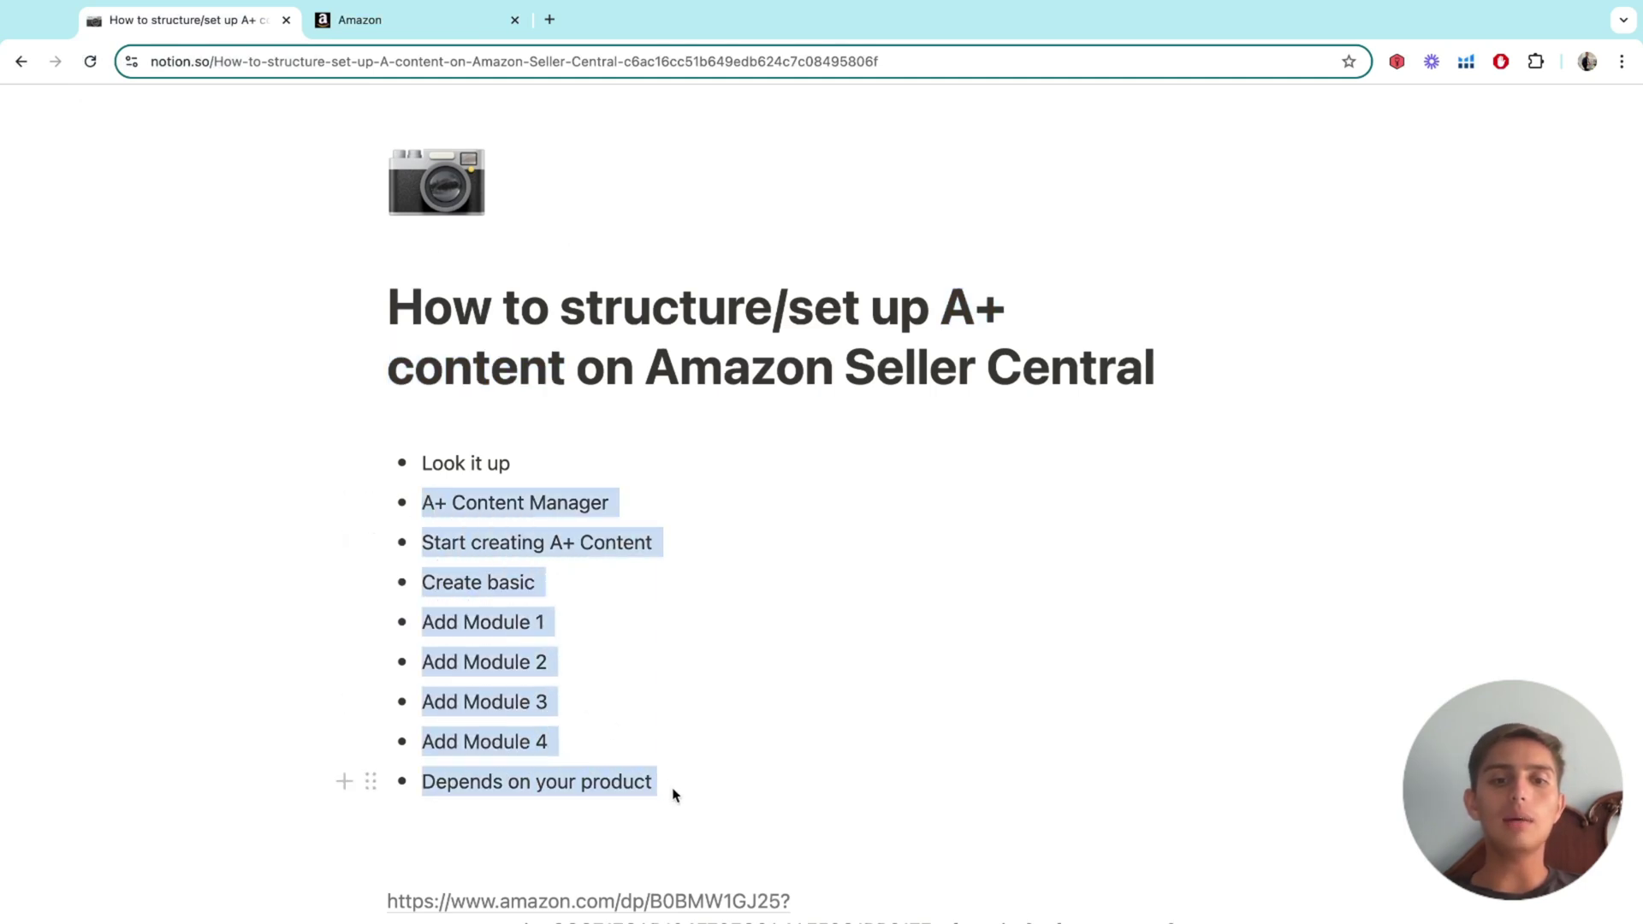
left_click(666, 680)
left_click(573, 568)
left_click(706, 556)
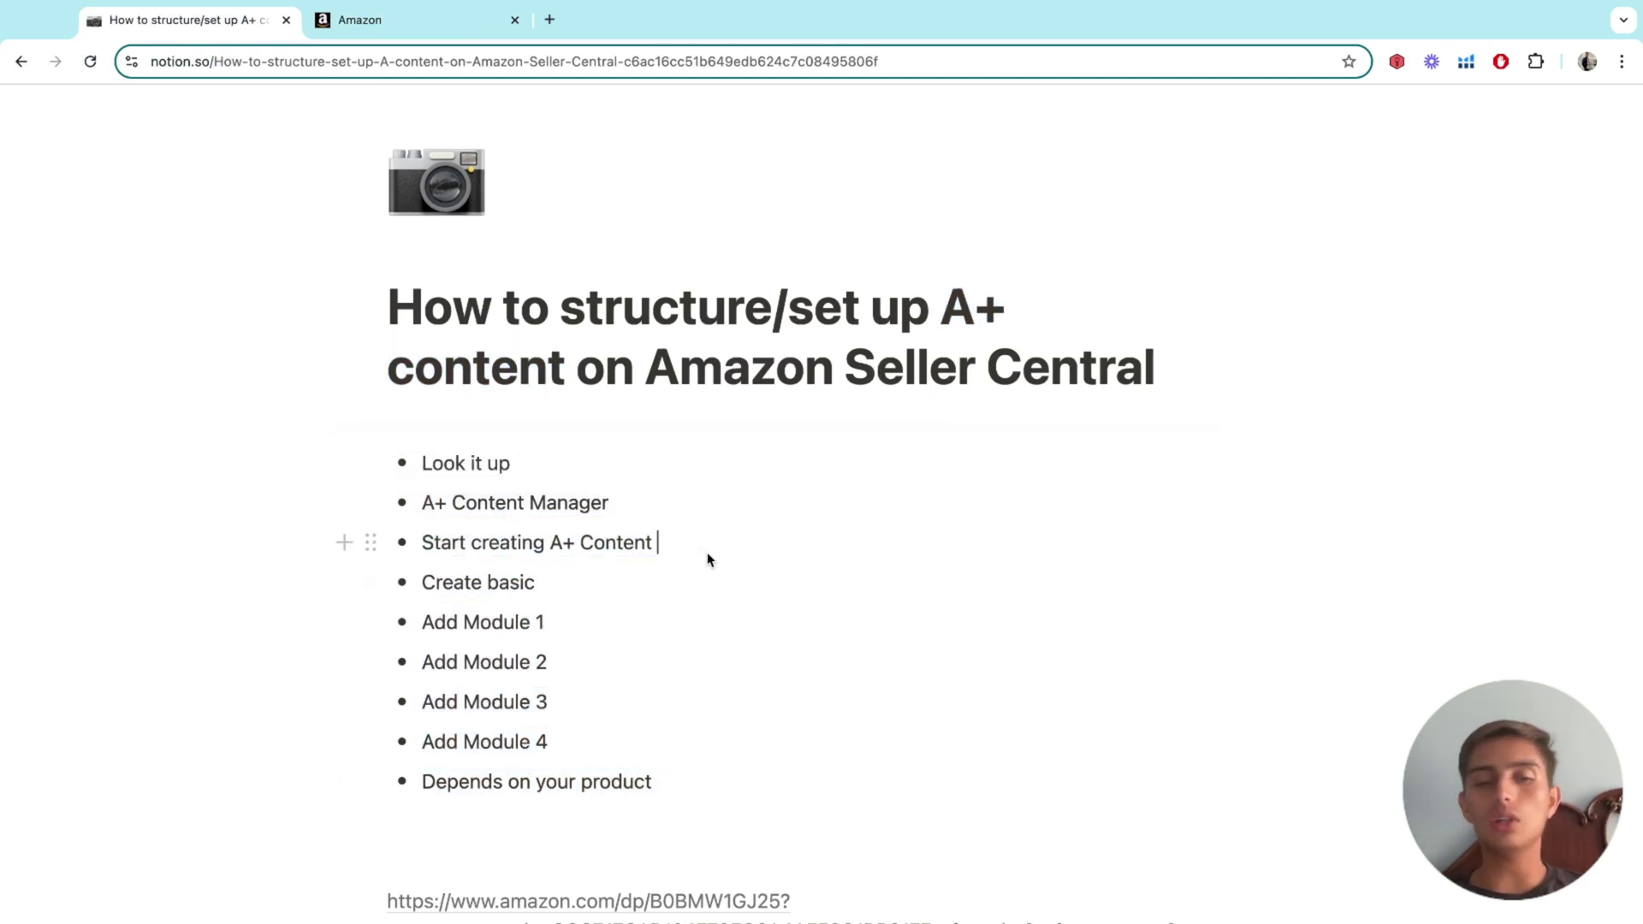
- Highlight the 'Start creating A+ Content' step, then scroll the A+ Content Manager page showing Content (0)
left_click(480, 21)
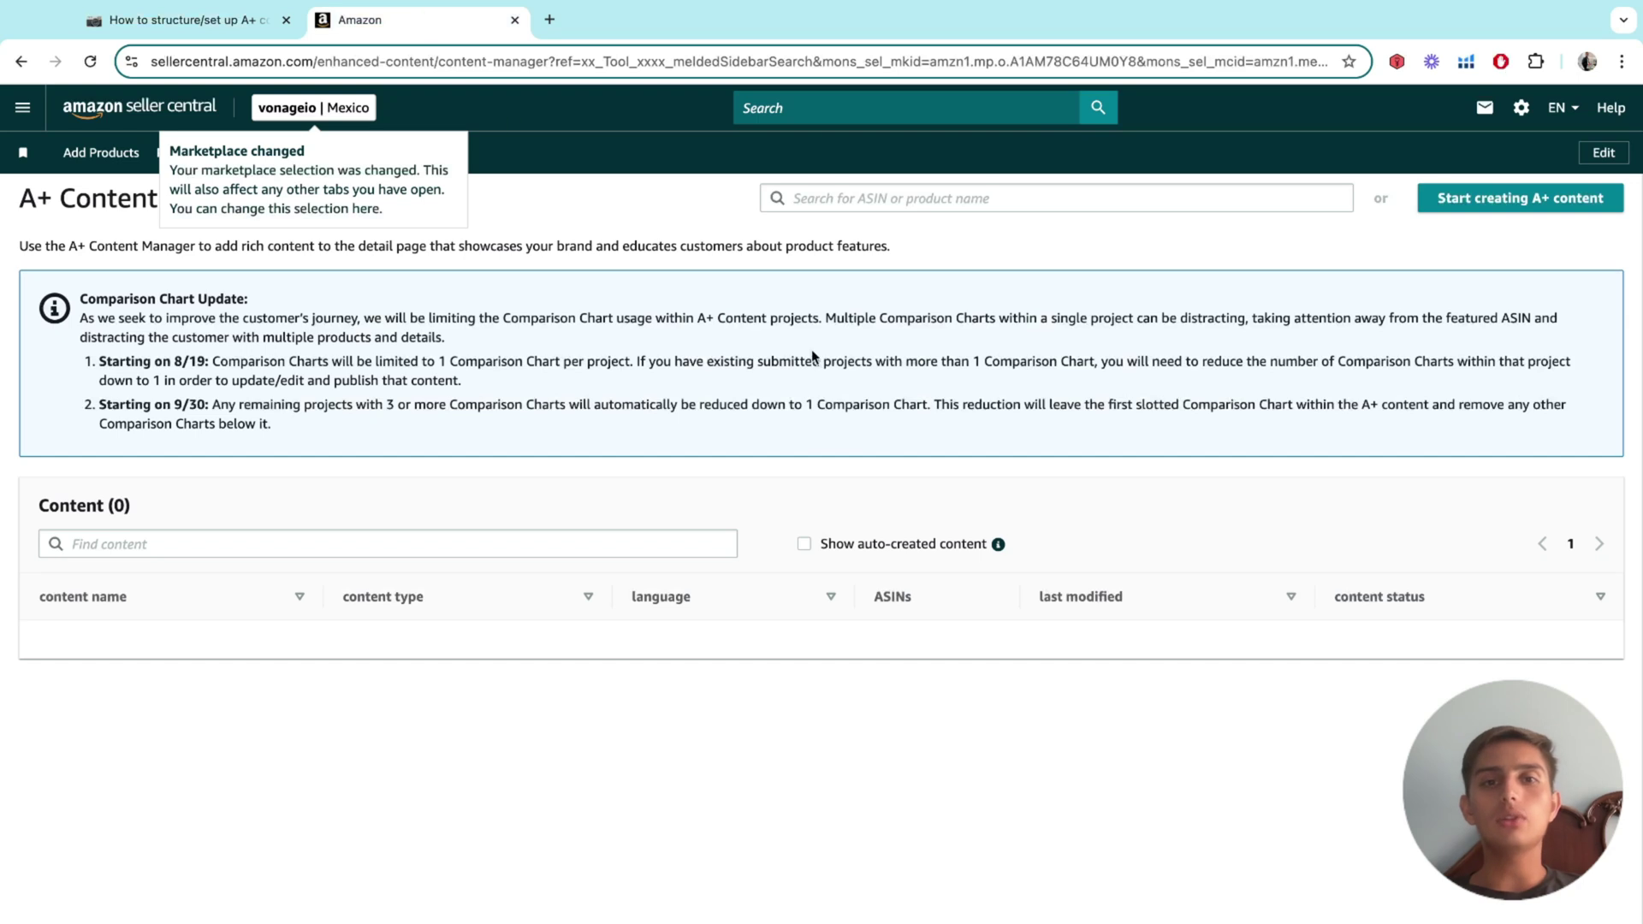
left_click(213, 22)
triple_click(557, 539)
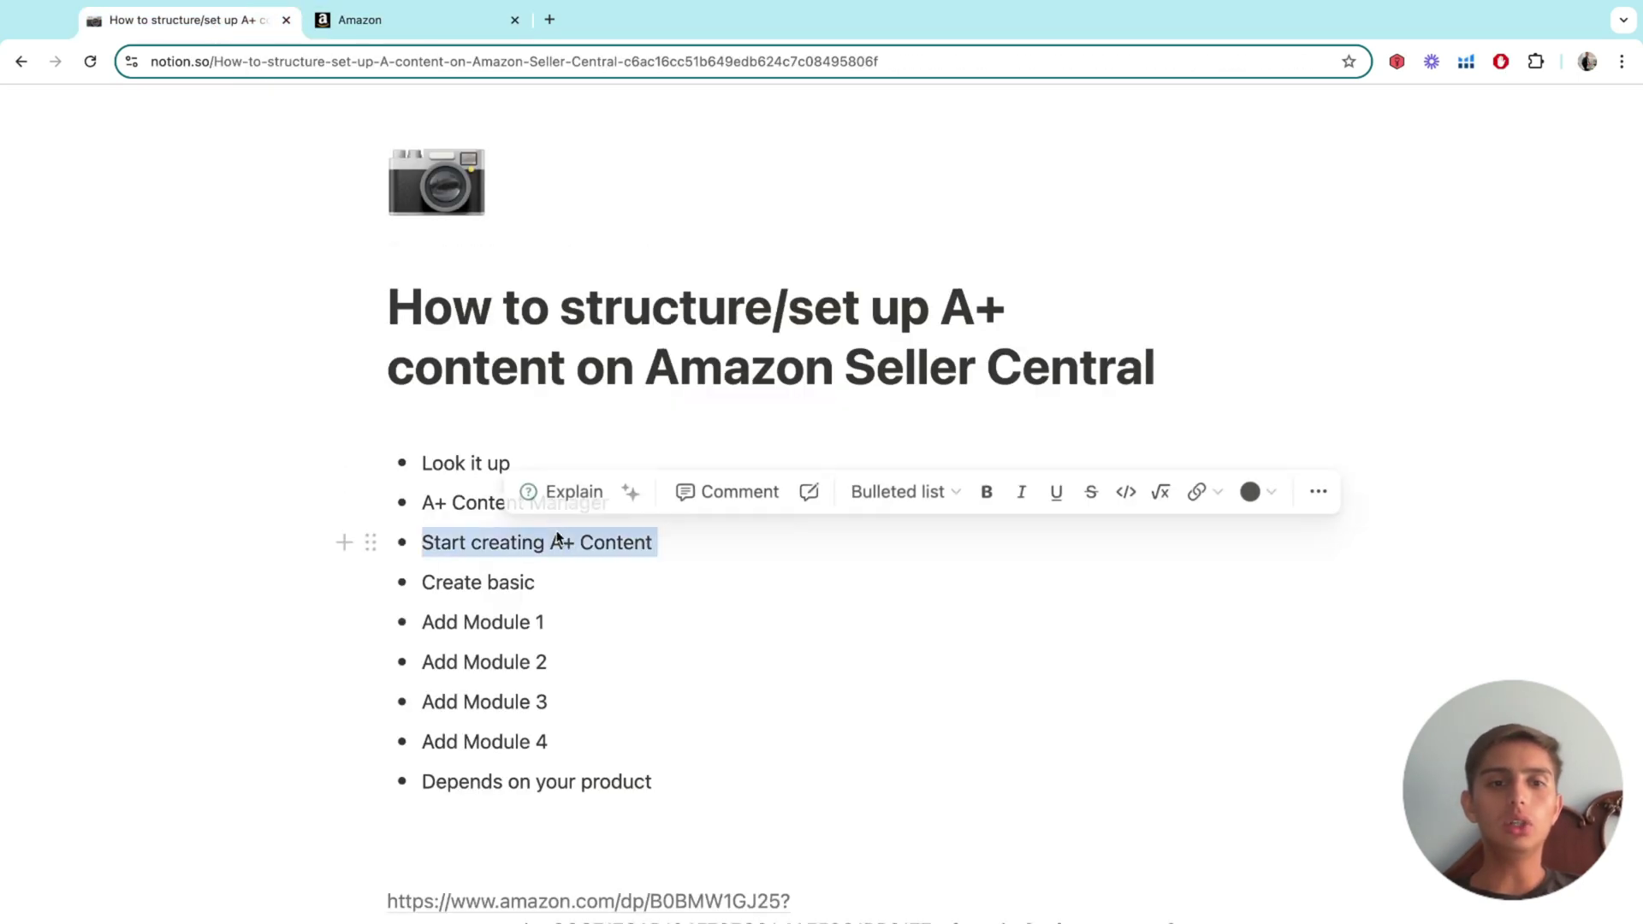
left_click(420, 19)
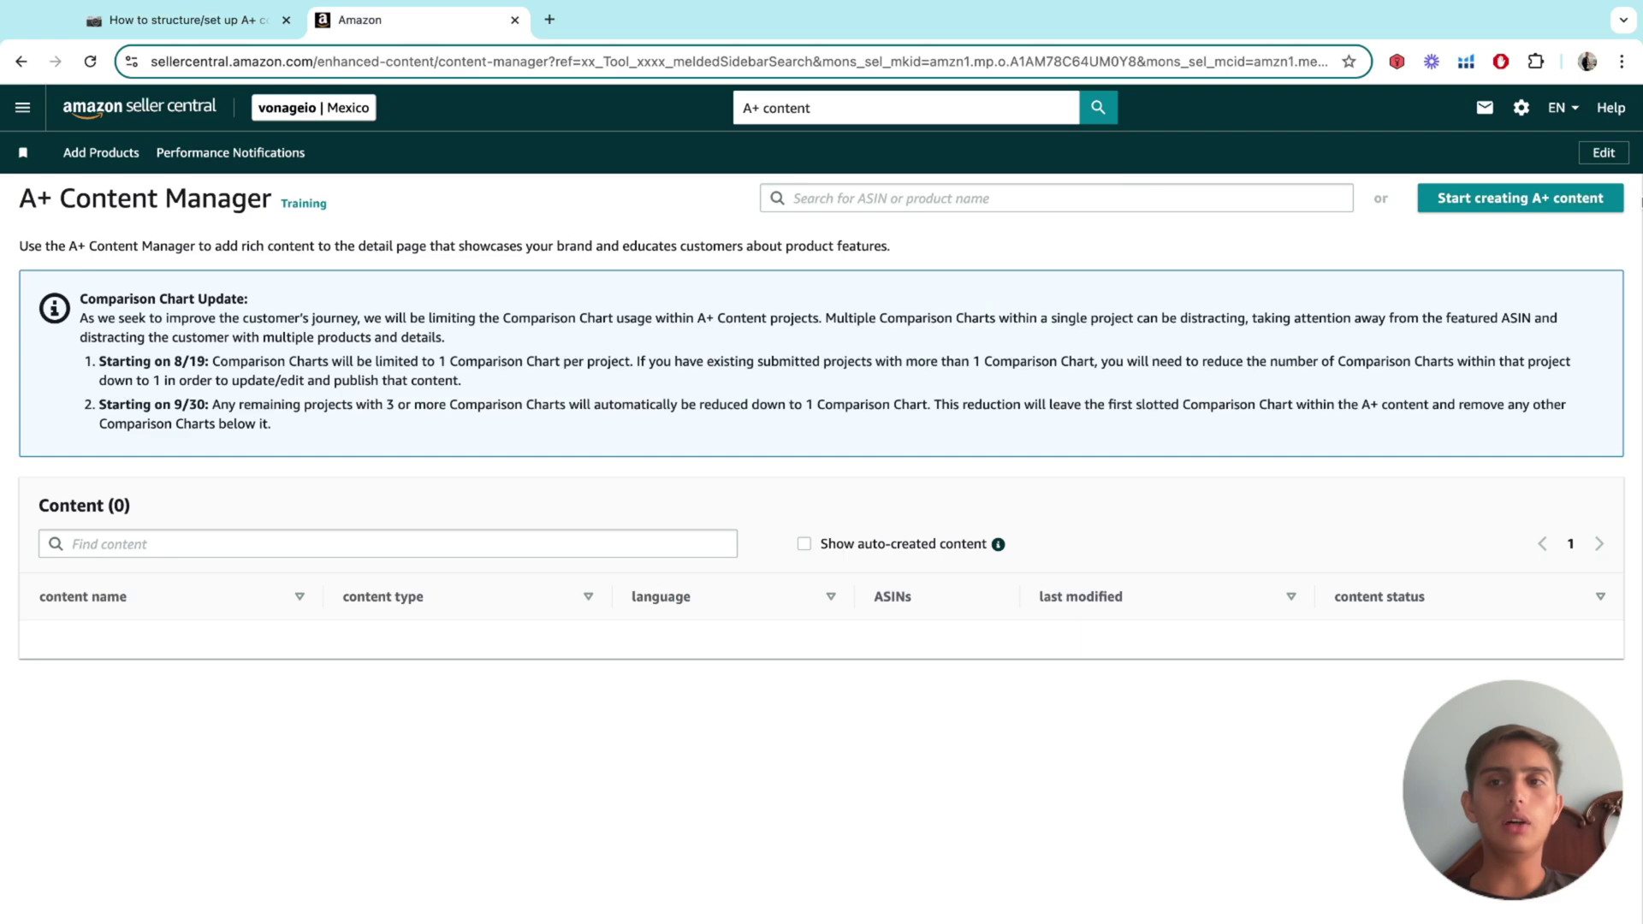
scroll(1522, 236, "up", 5)
scroll(1639, 199, "down", 5)
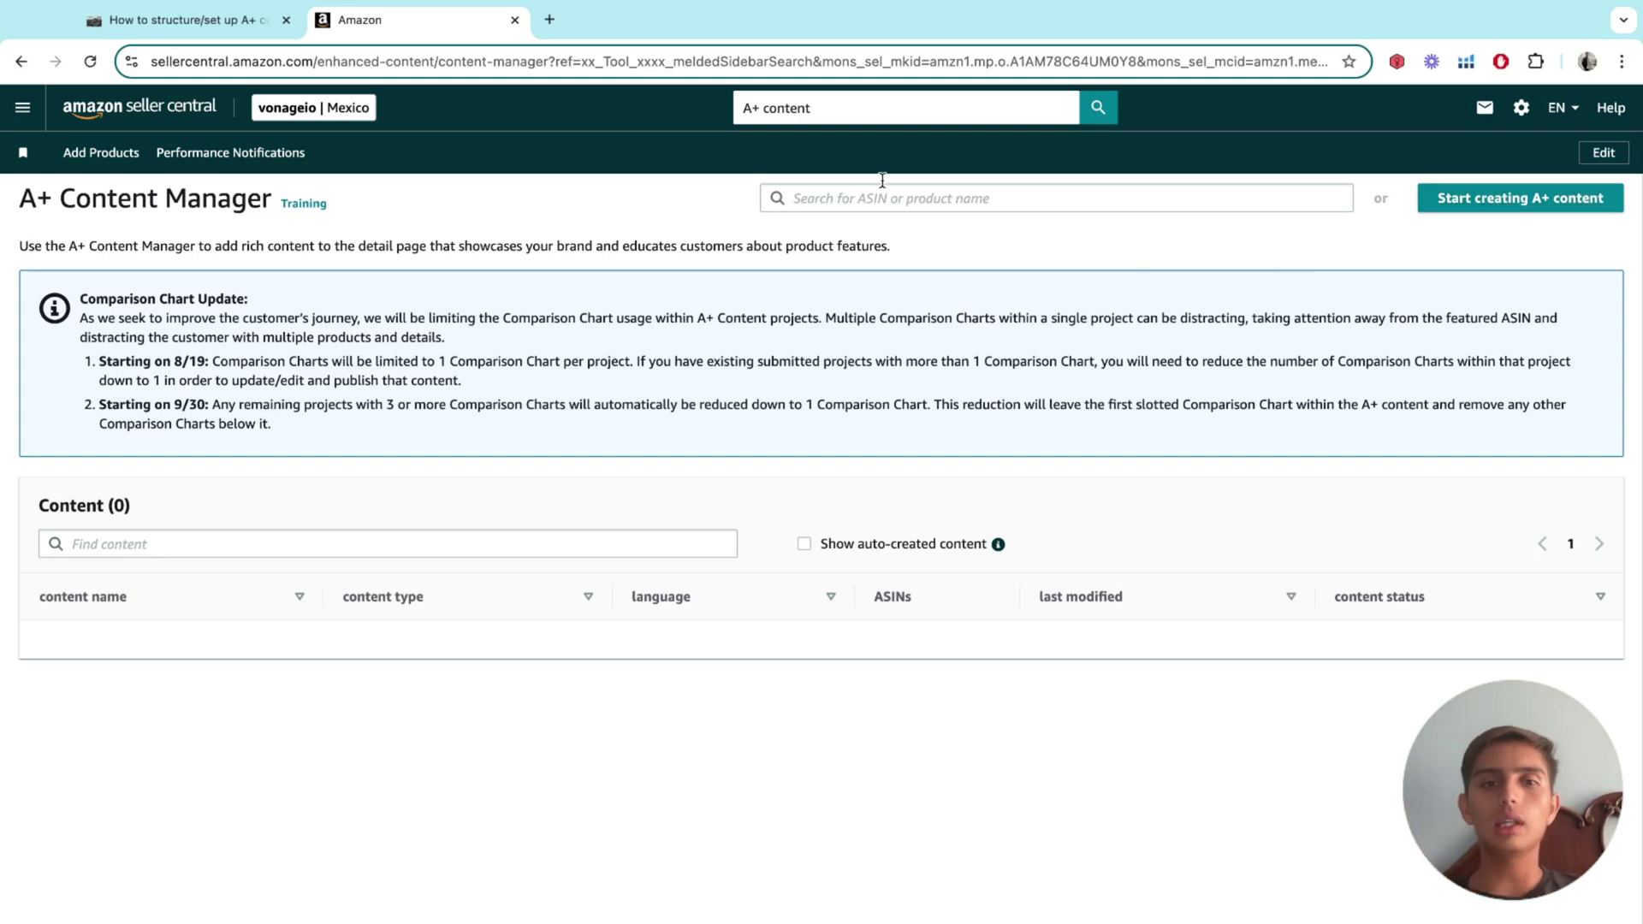
scroll(906, 190, "up", 5)
scroll(906, 190, "down", 5)
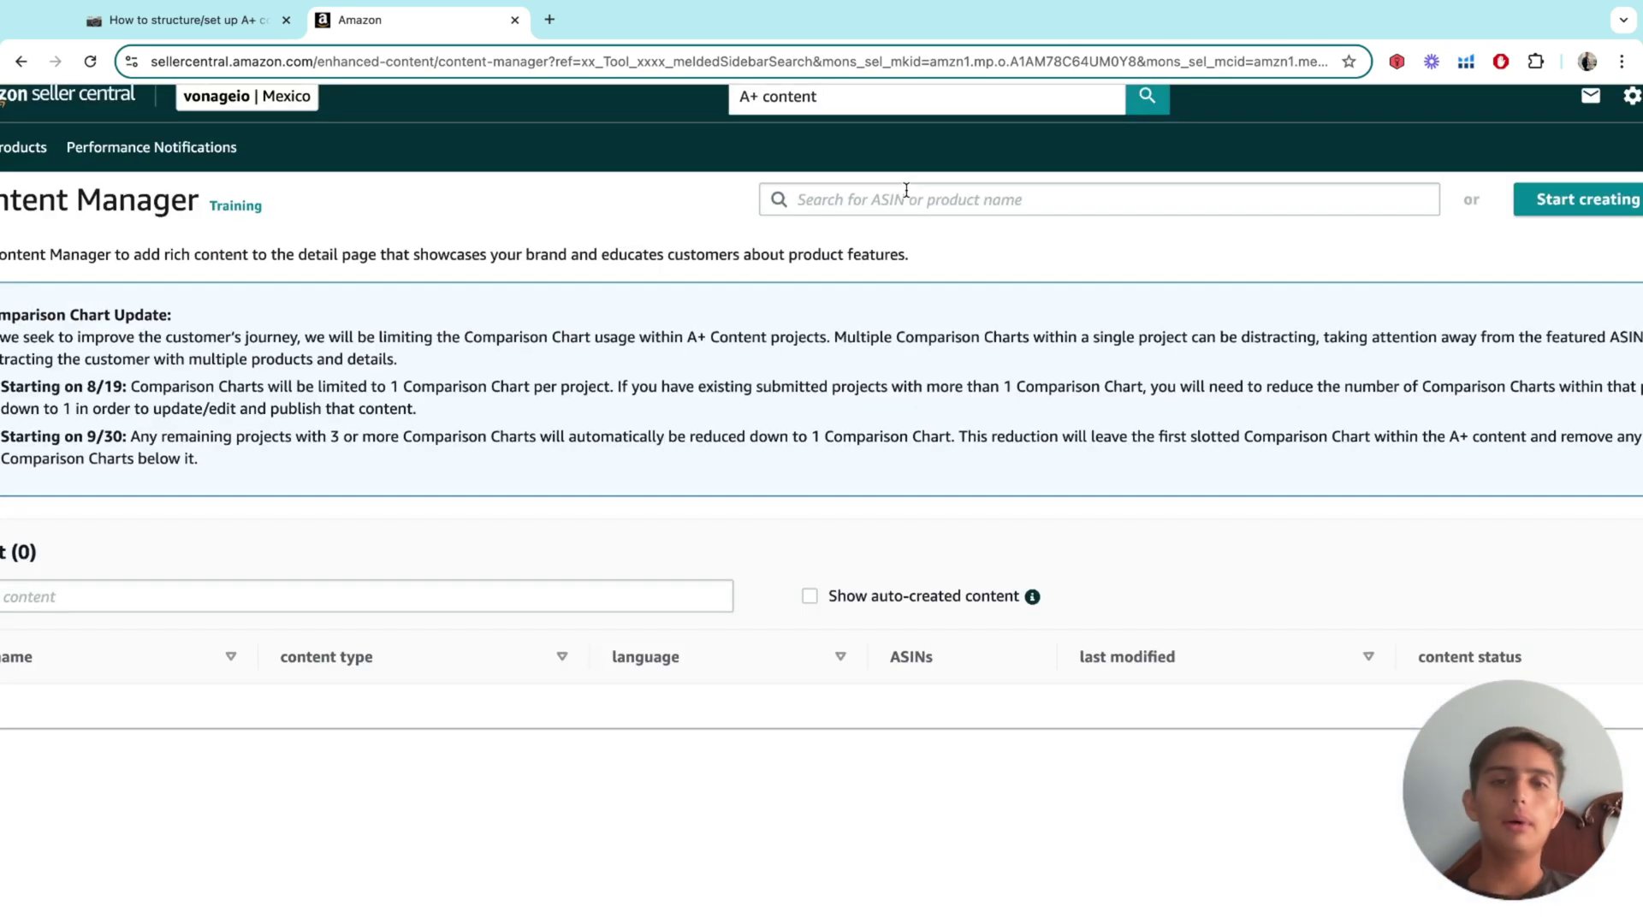
scroll(906, 190, "down", 2)
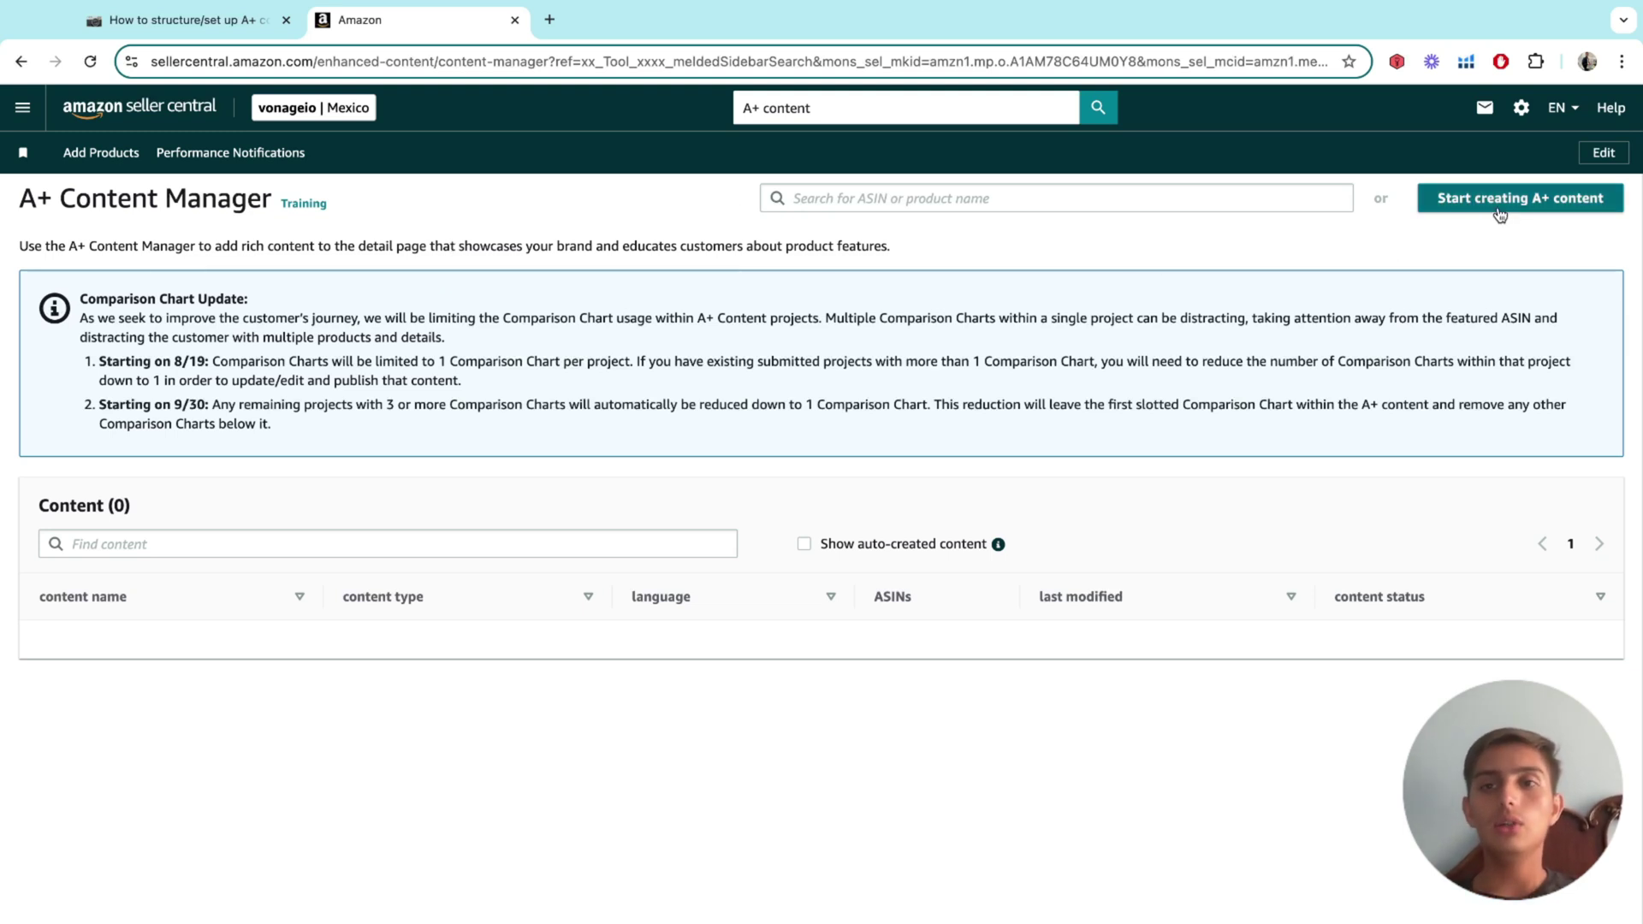
- Start creating new A+ content and read the Enhanced Product Description heading and Basic option
left_click(1500, 213)
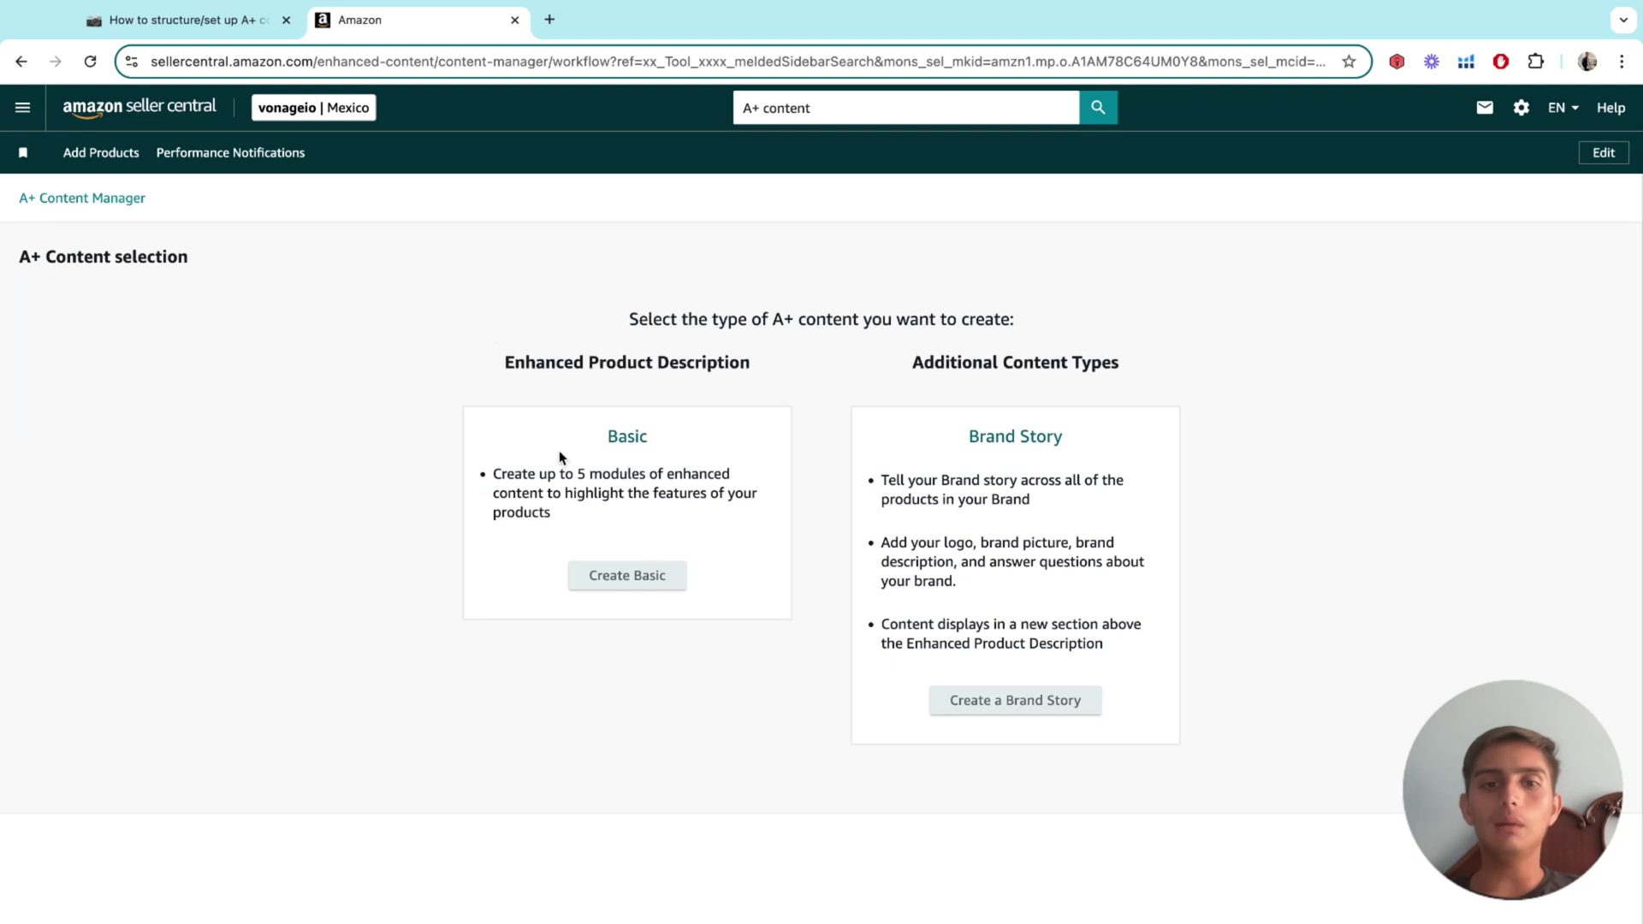
left_click(276, 30)
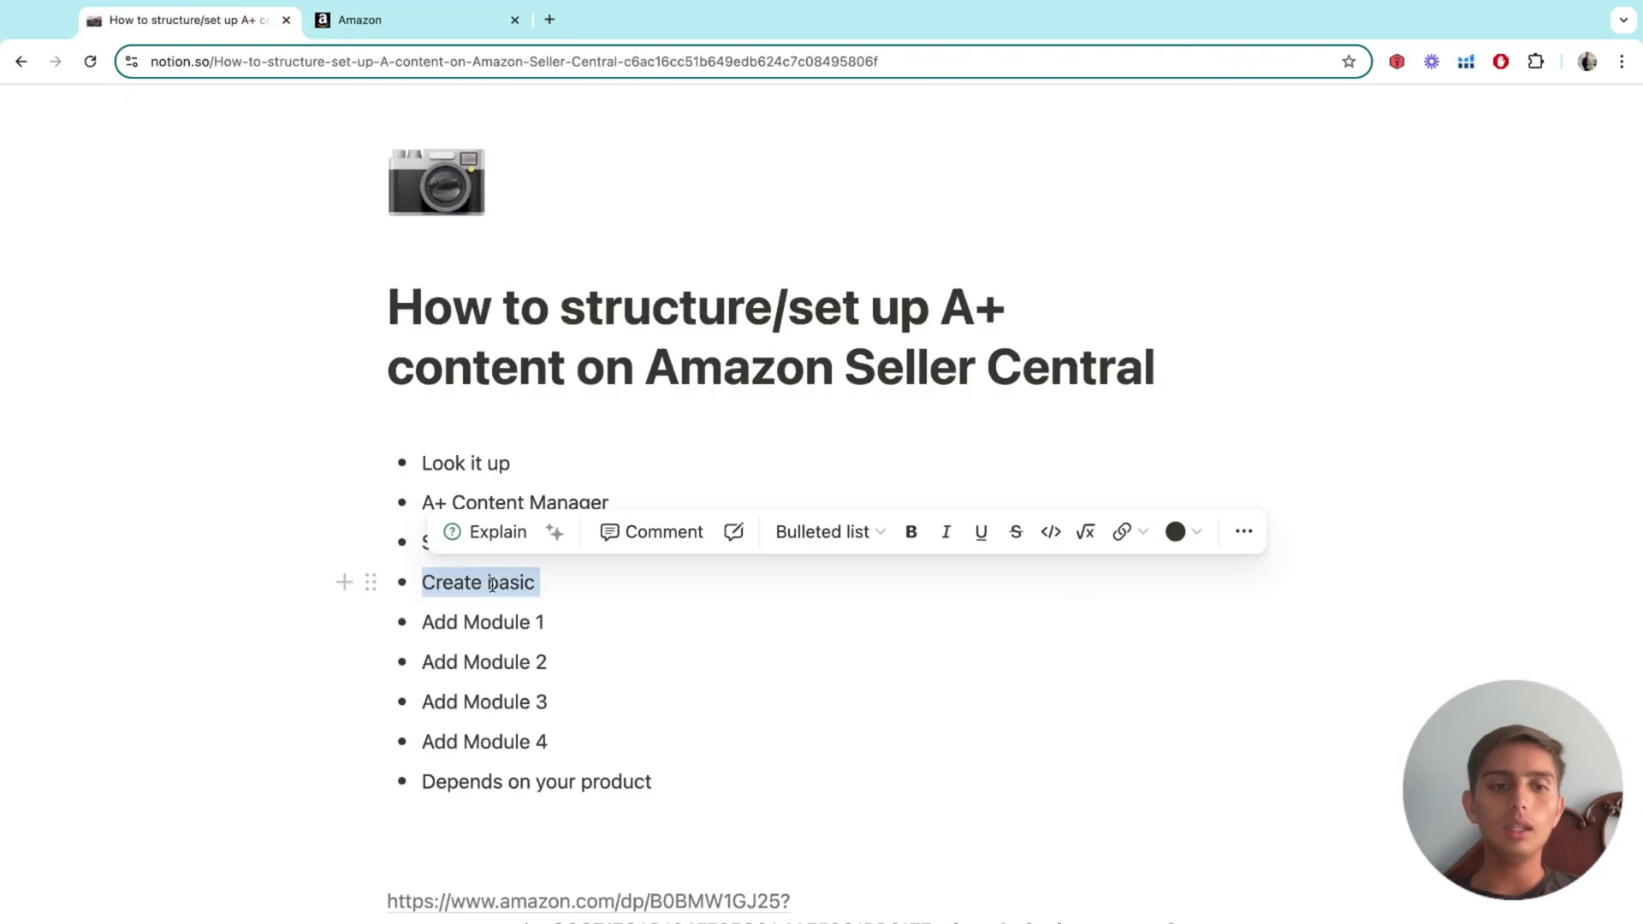
left_click(382, 31)
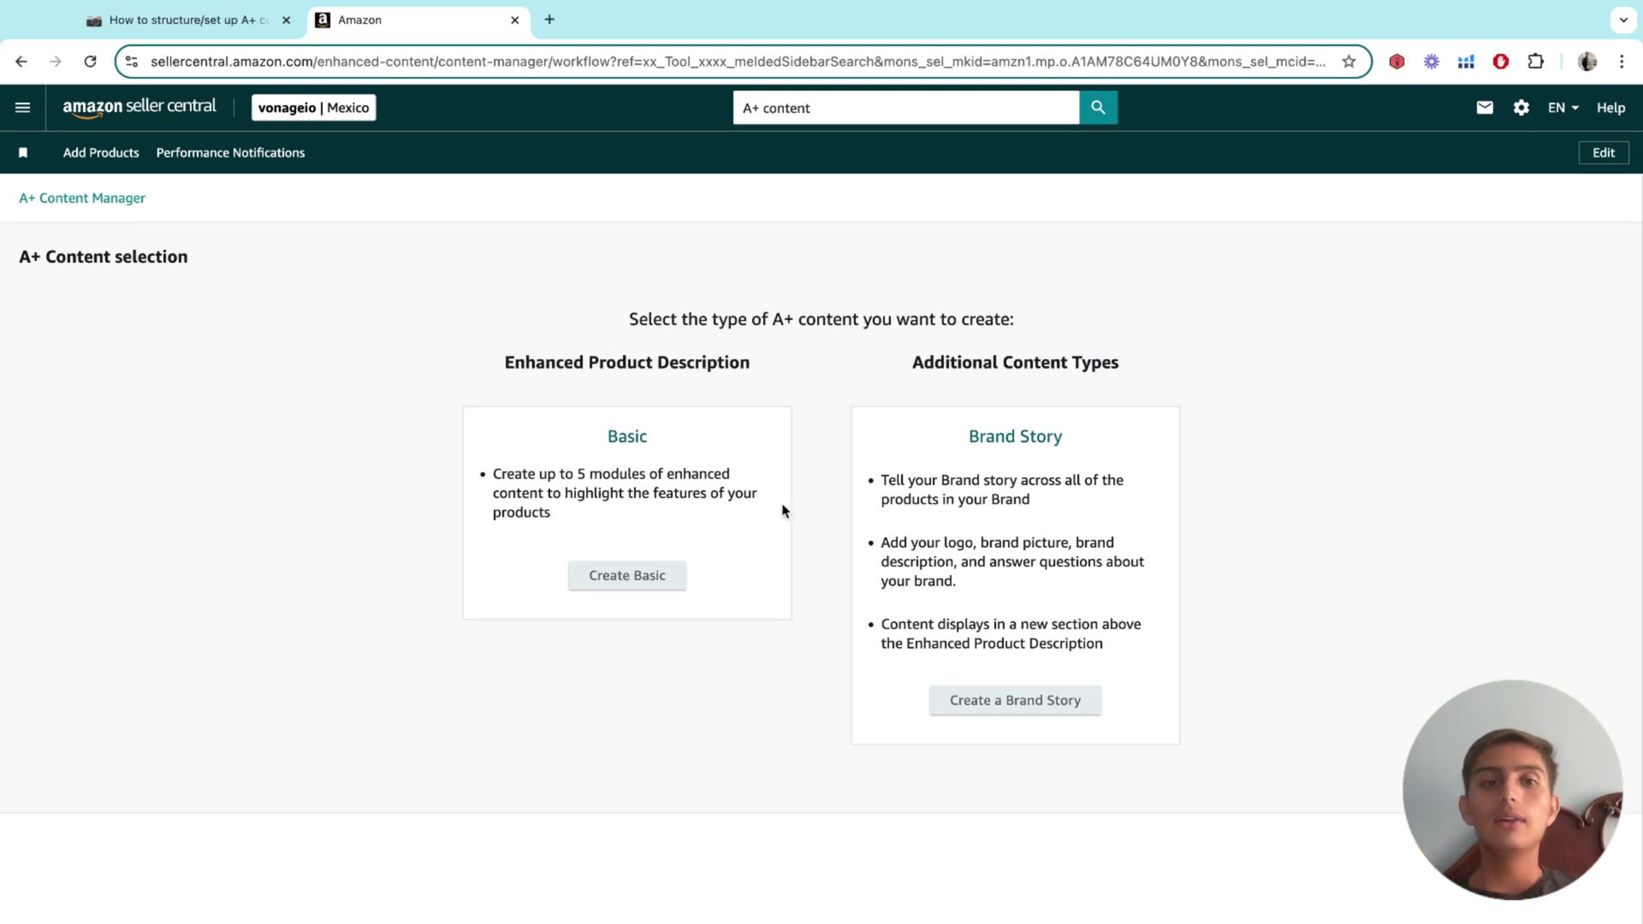
triple_click(599, 357)
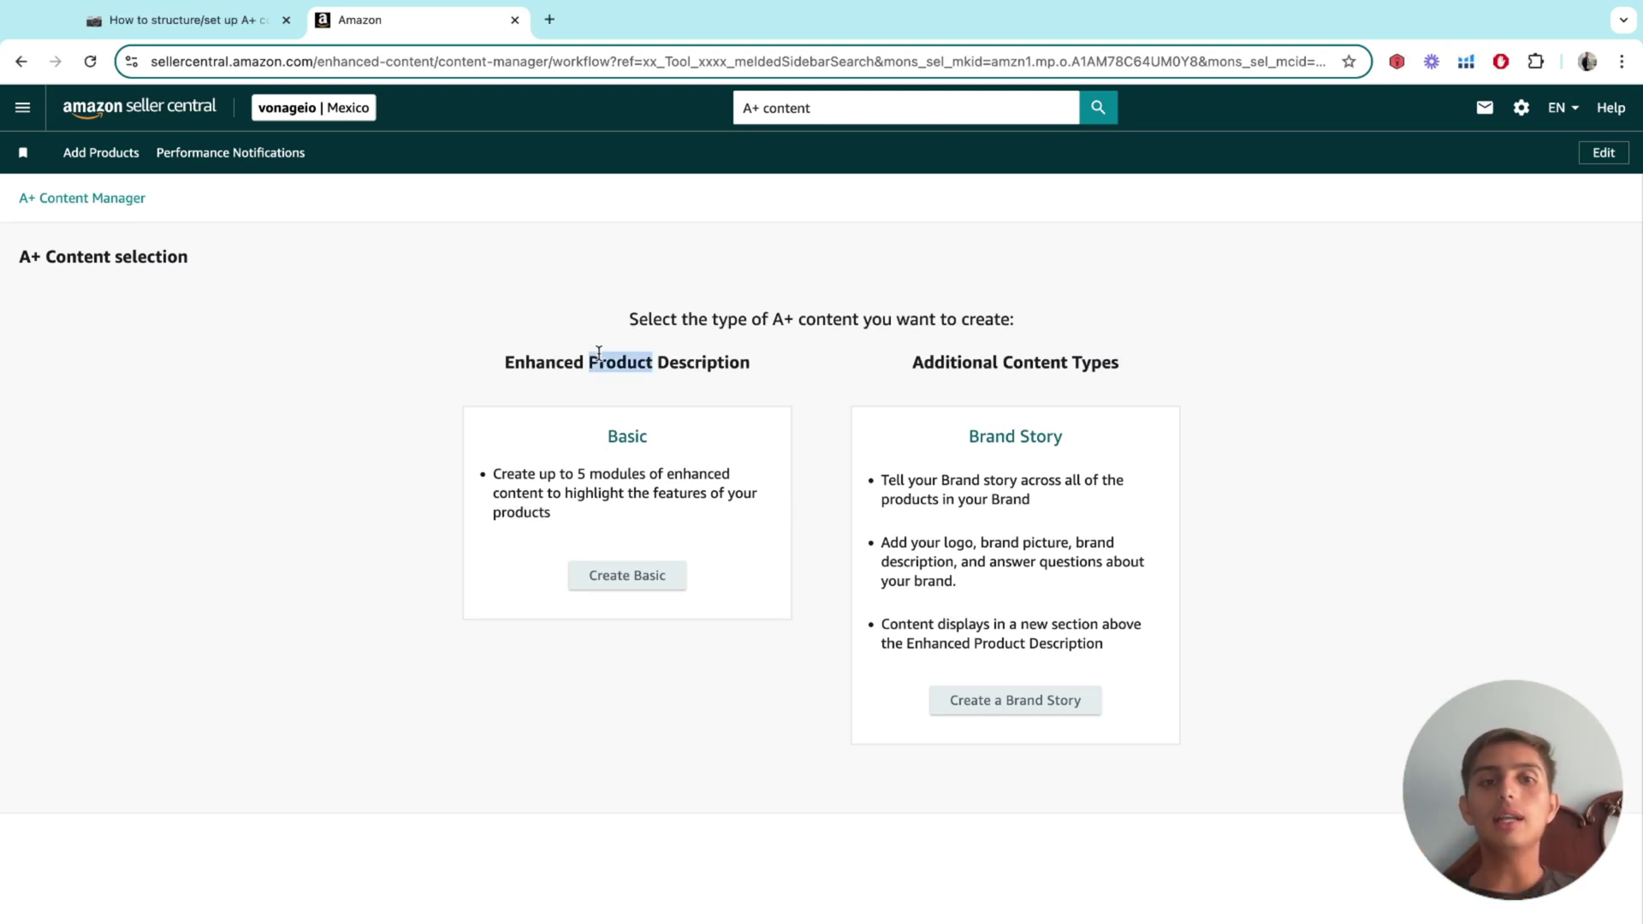
left_click(805, 453)
triple_click(596, 494)
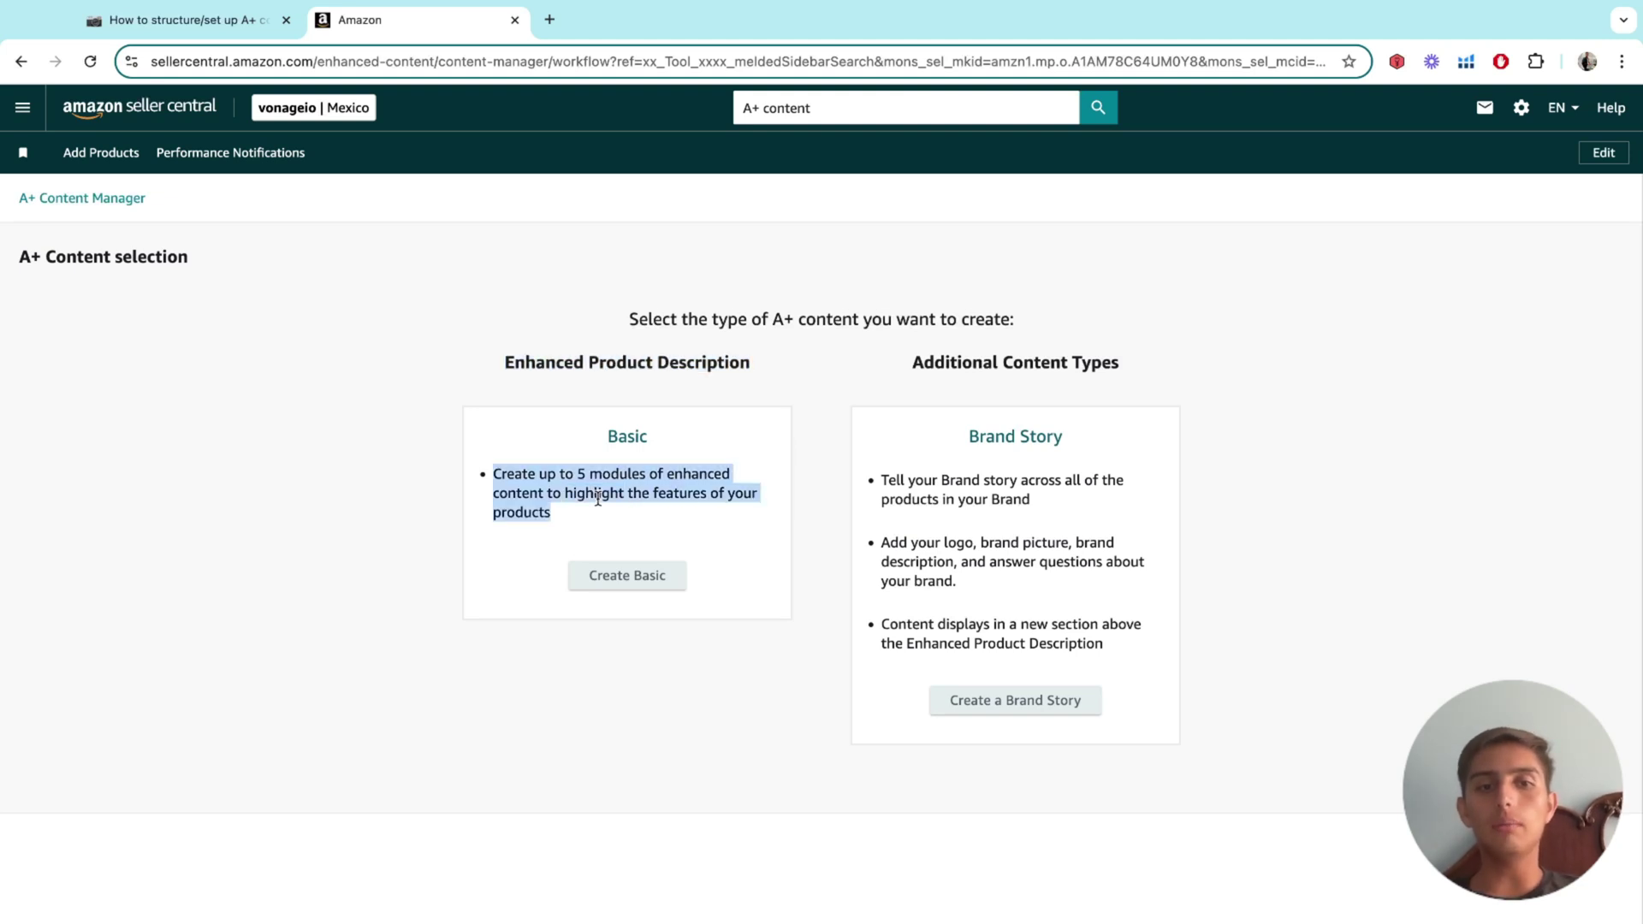
left_click(721, 456)
- Reread the Basic option's description and look over the Brand Story card
scroll(560, 531, "up", 5)
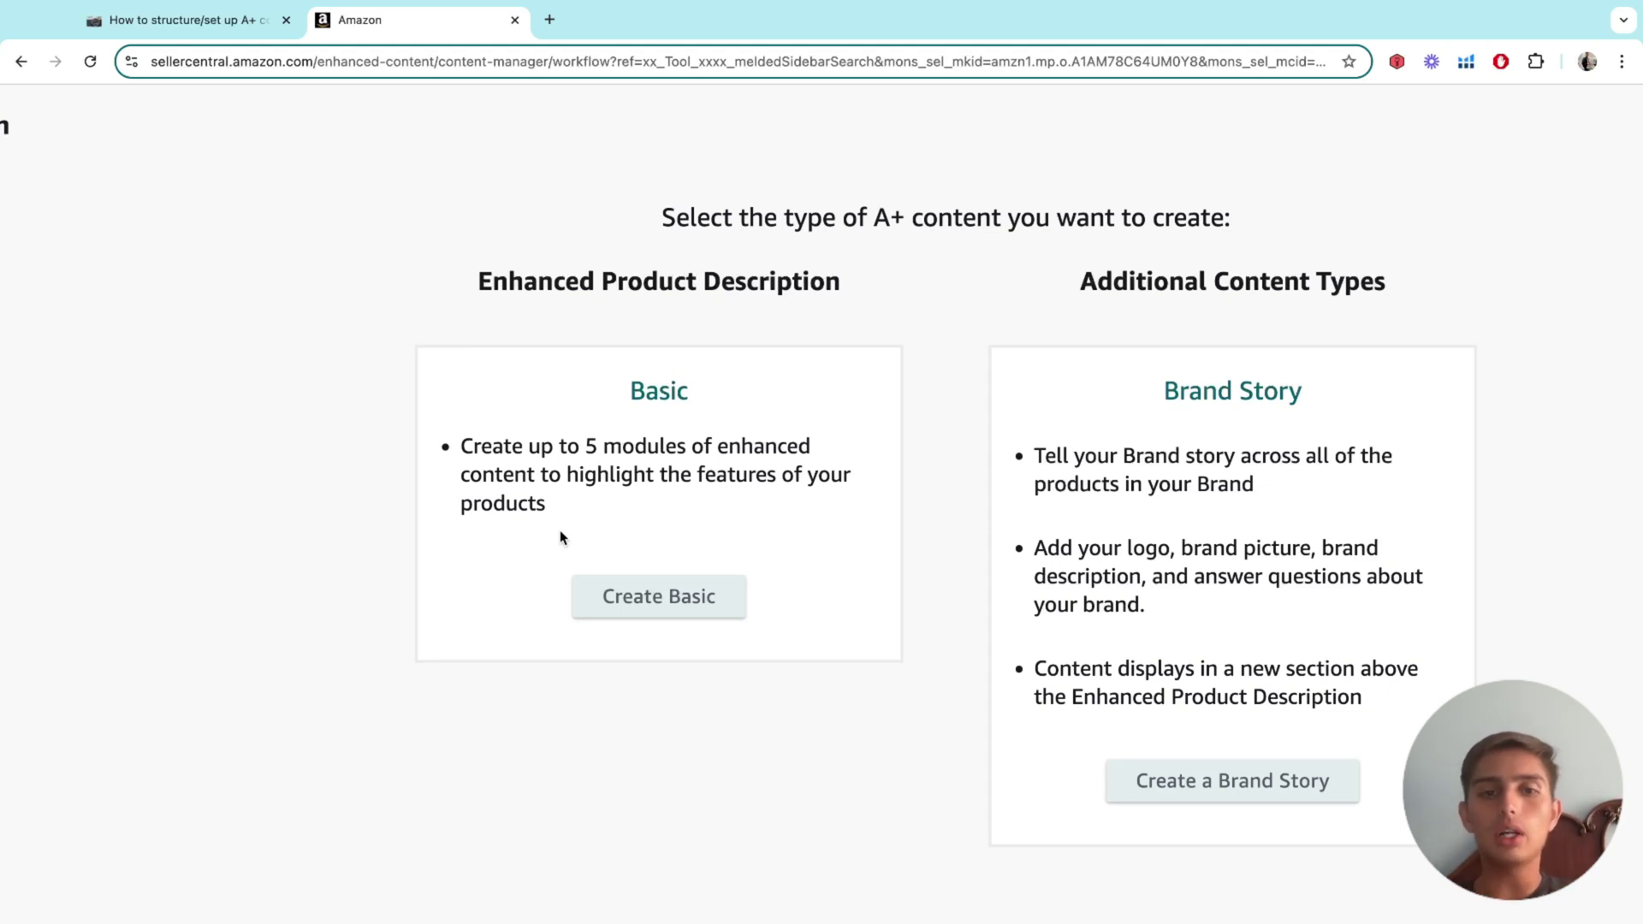
scroll(560, 530, "down", 5)
triple_click(593, 493)
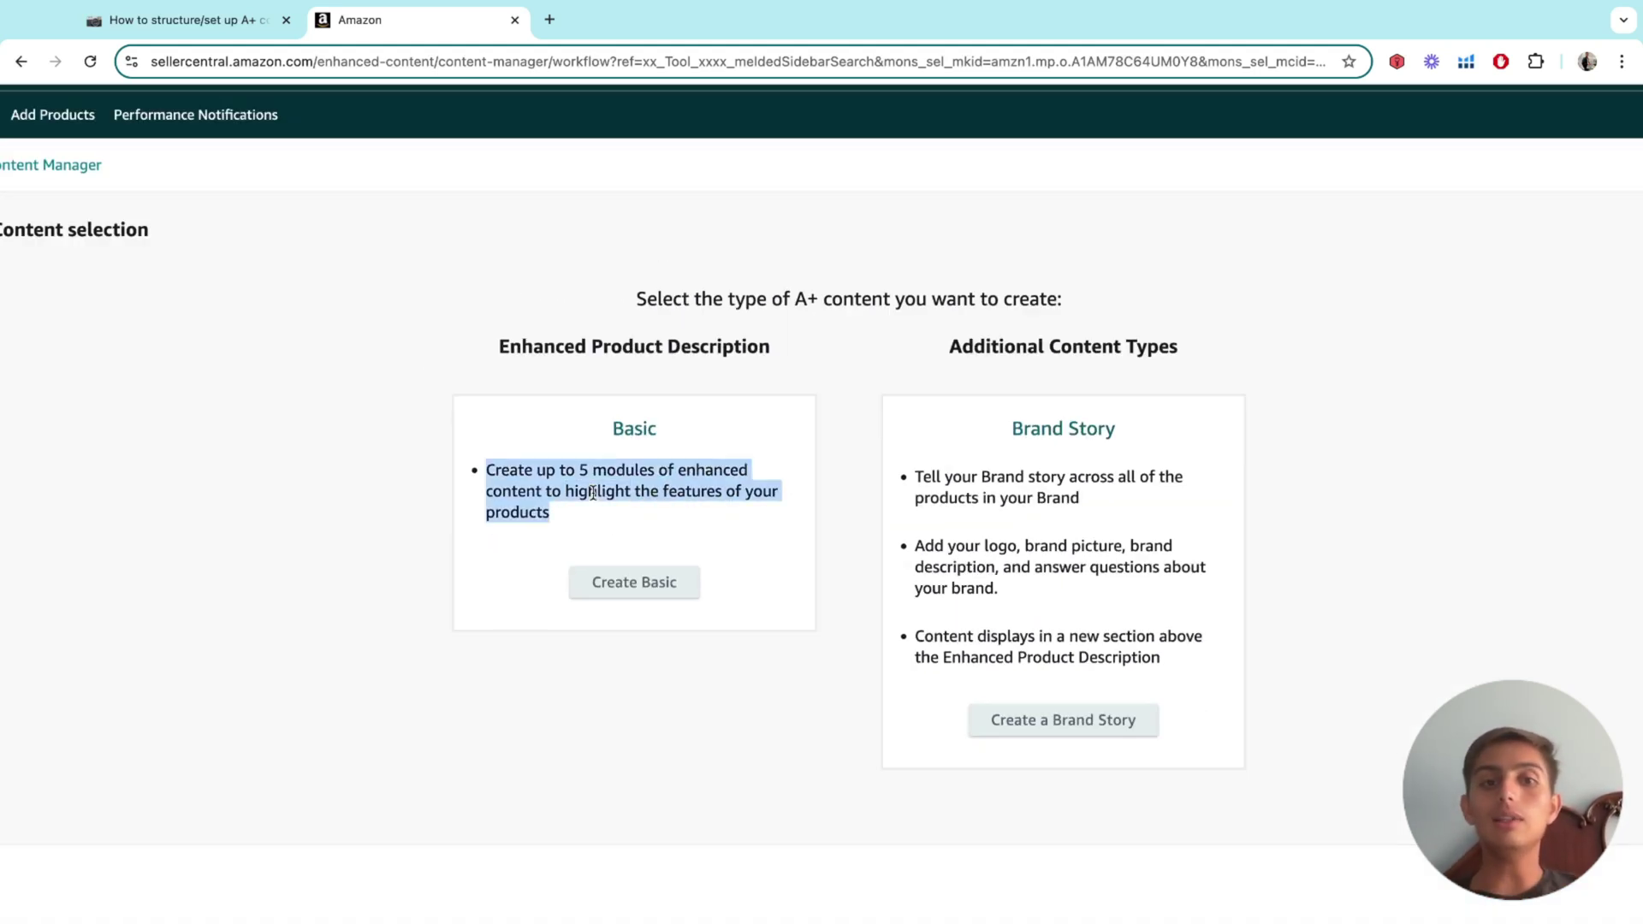
left_click(596, 505)
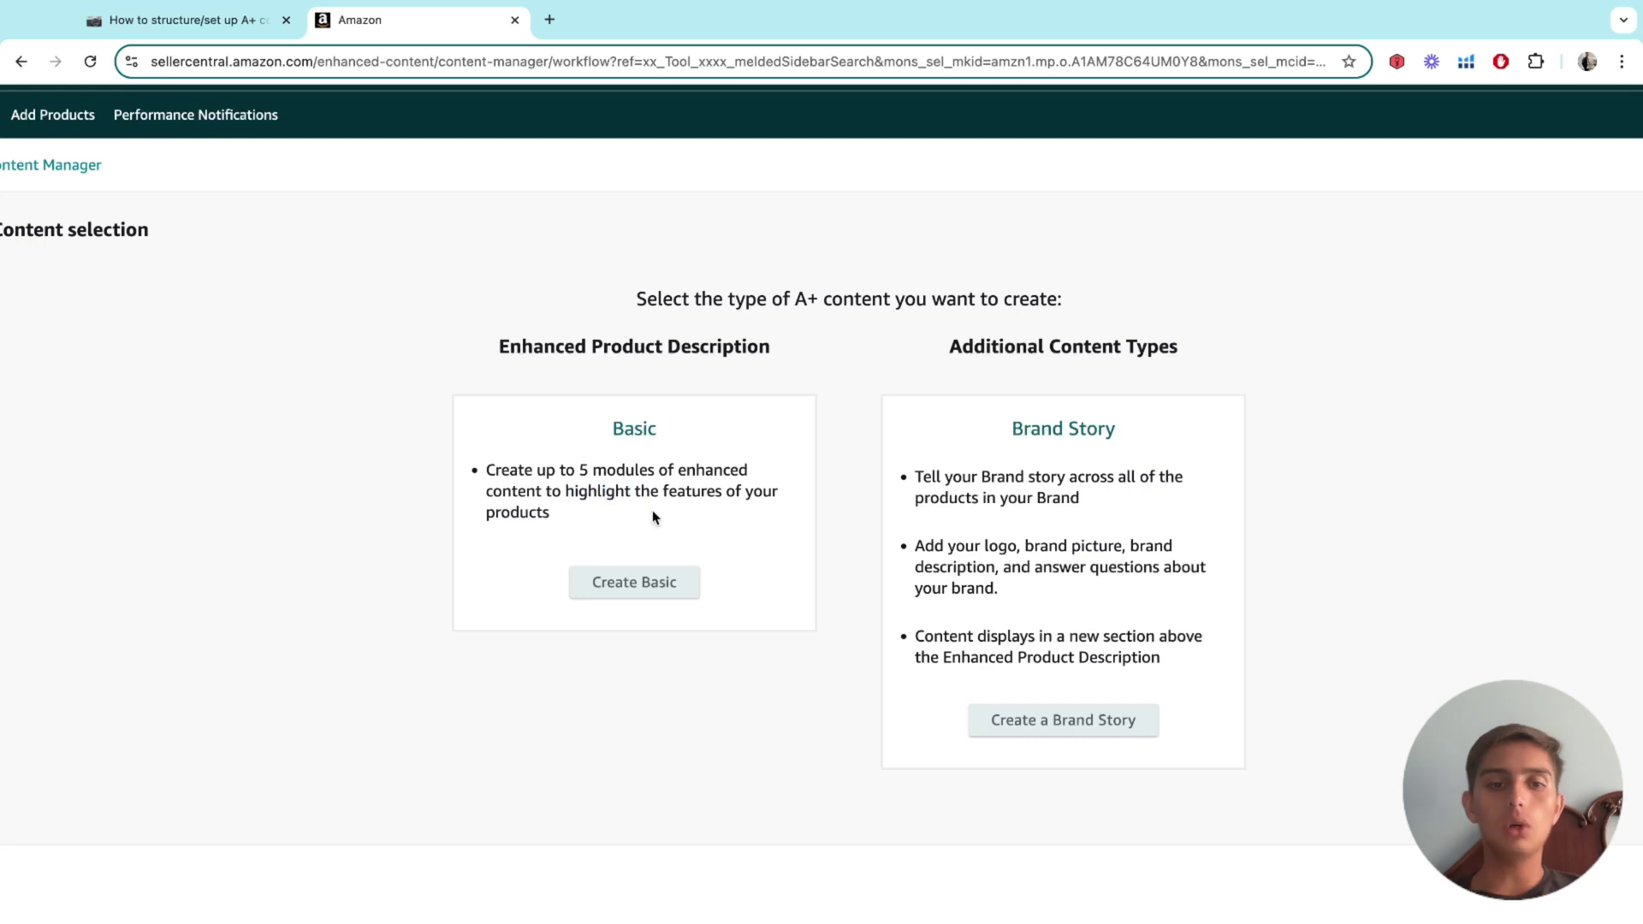
triple_click(595, 492)
left_click(671, 526)
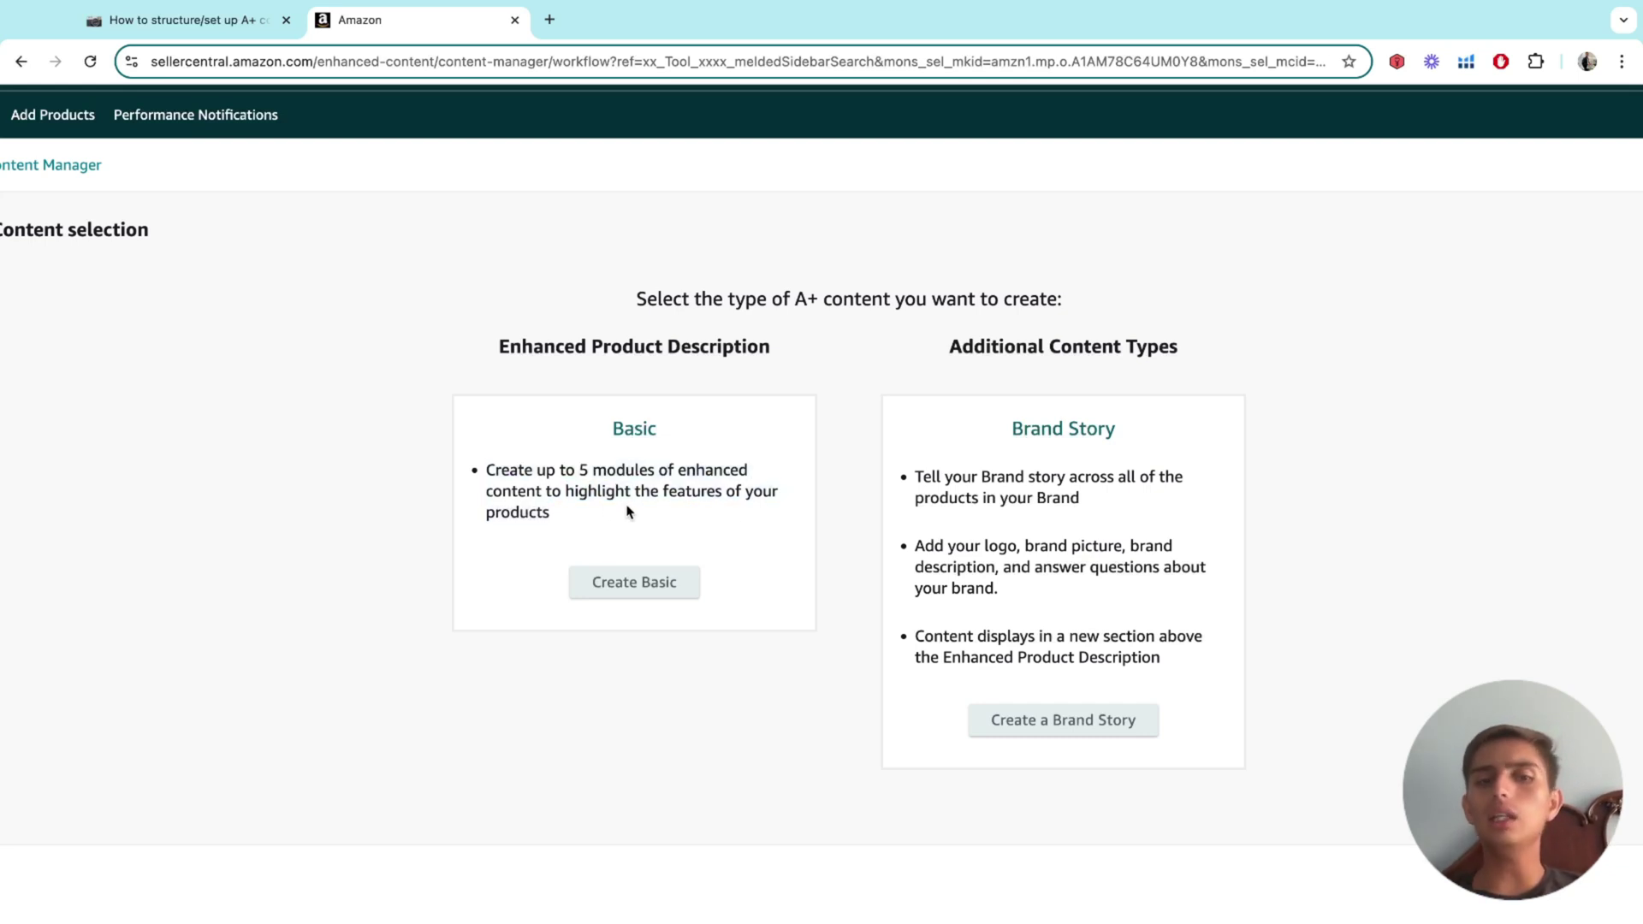
triple_click(593, 493)
left_click(604, 542)
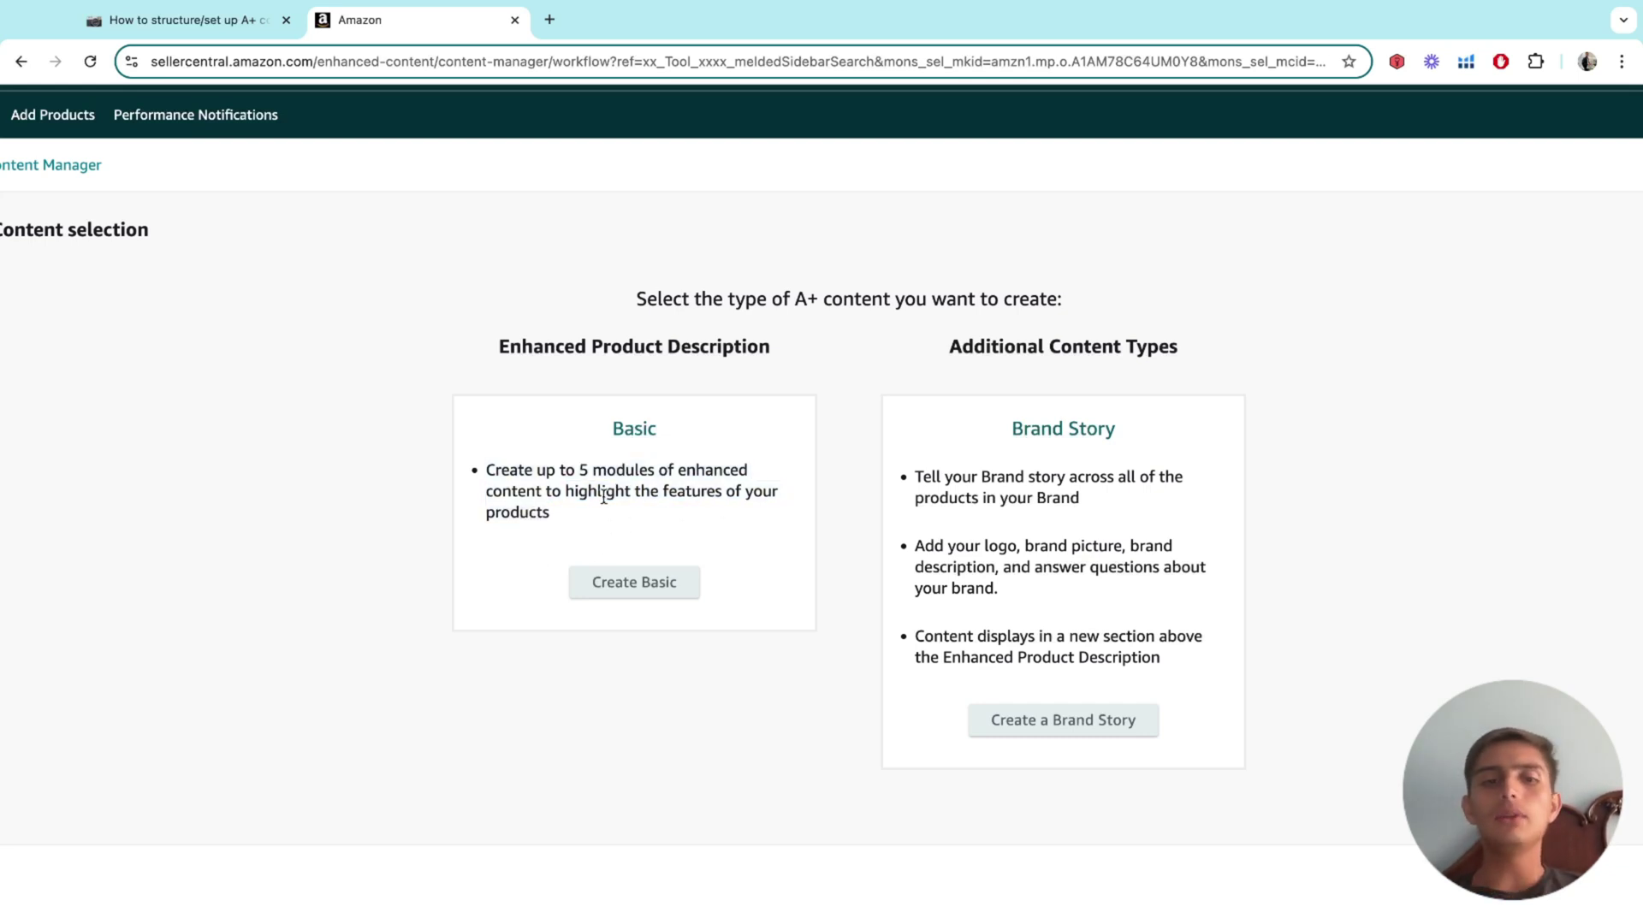
scroll(603, 496, "down", 3)
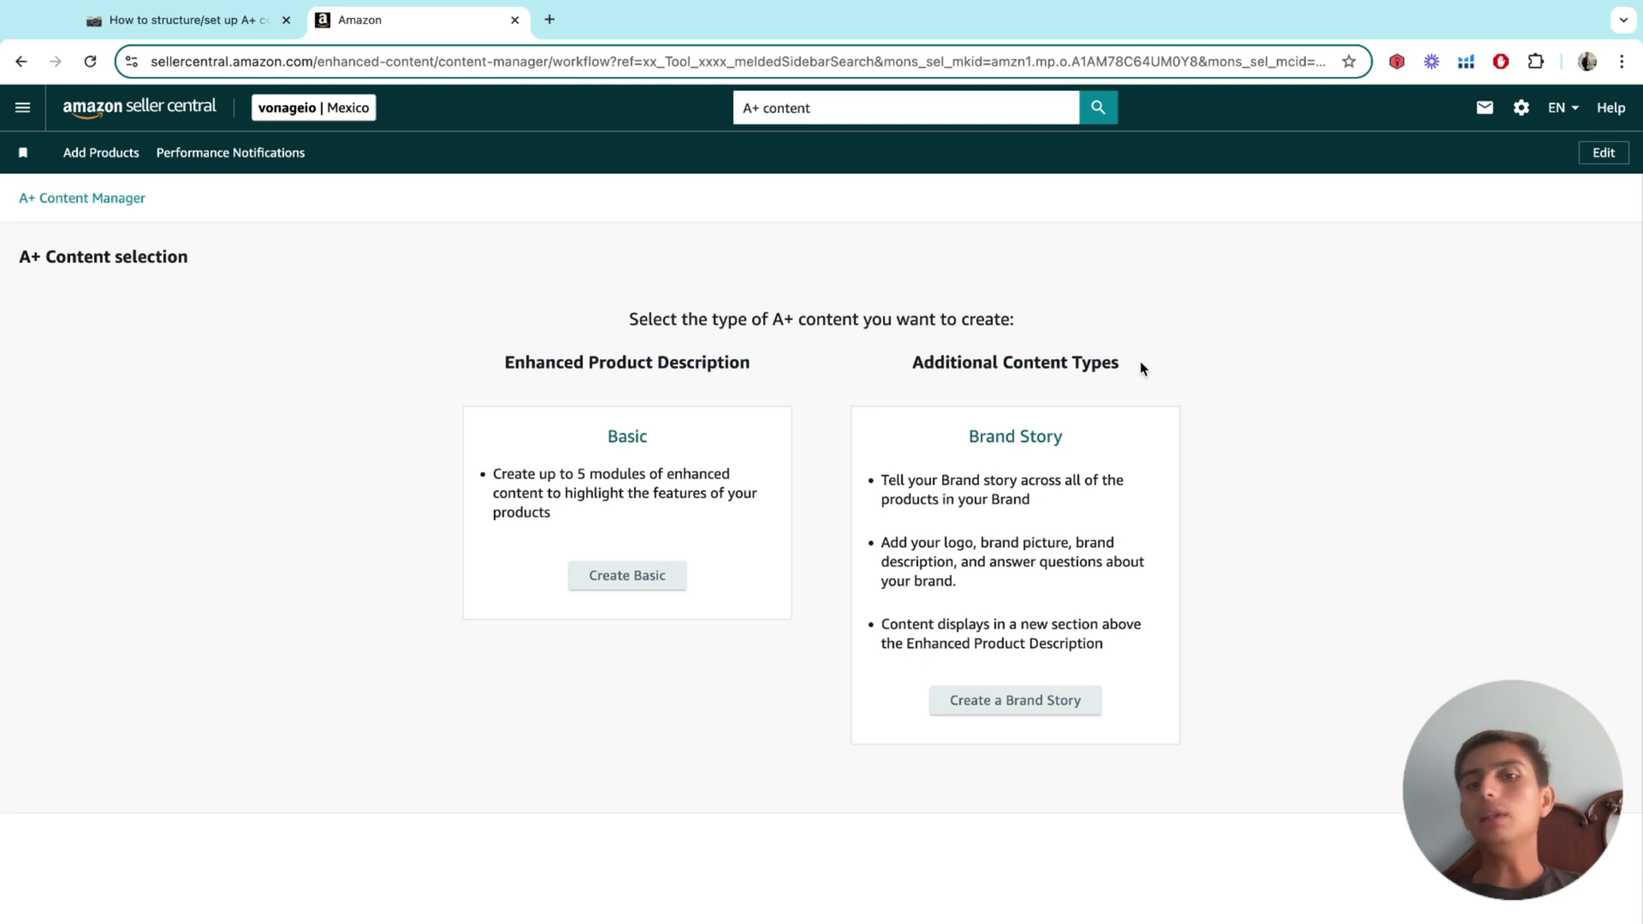
scroll(1141, 367, "up", 3)
scroll(1141, 367, "down", 3)
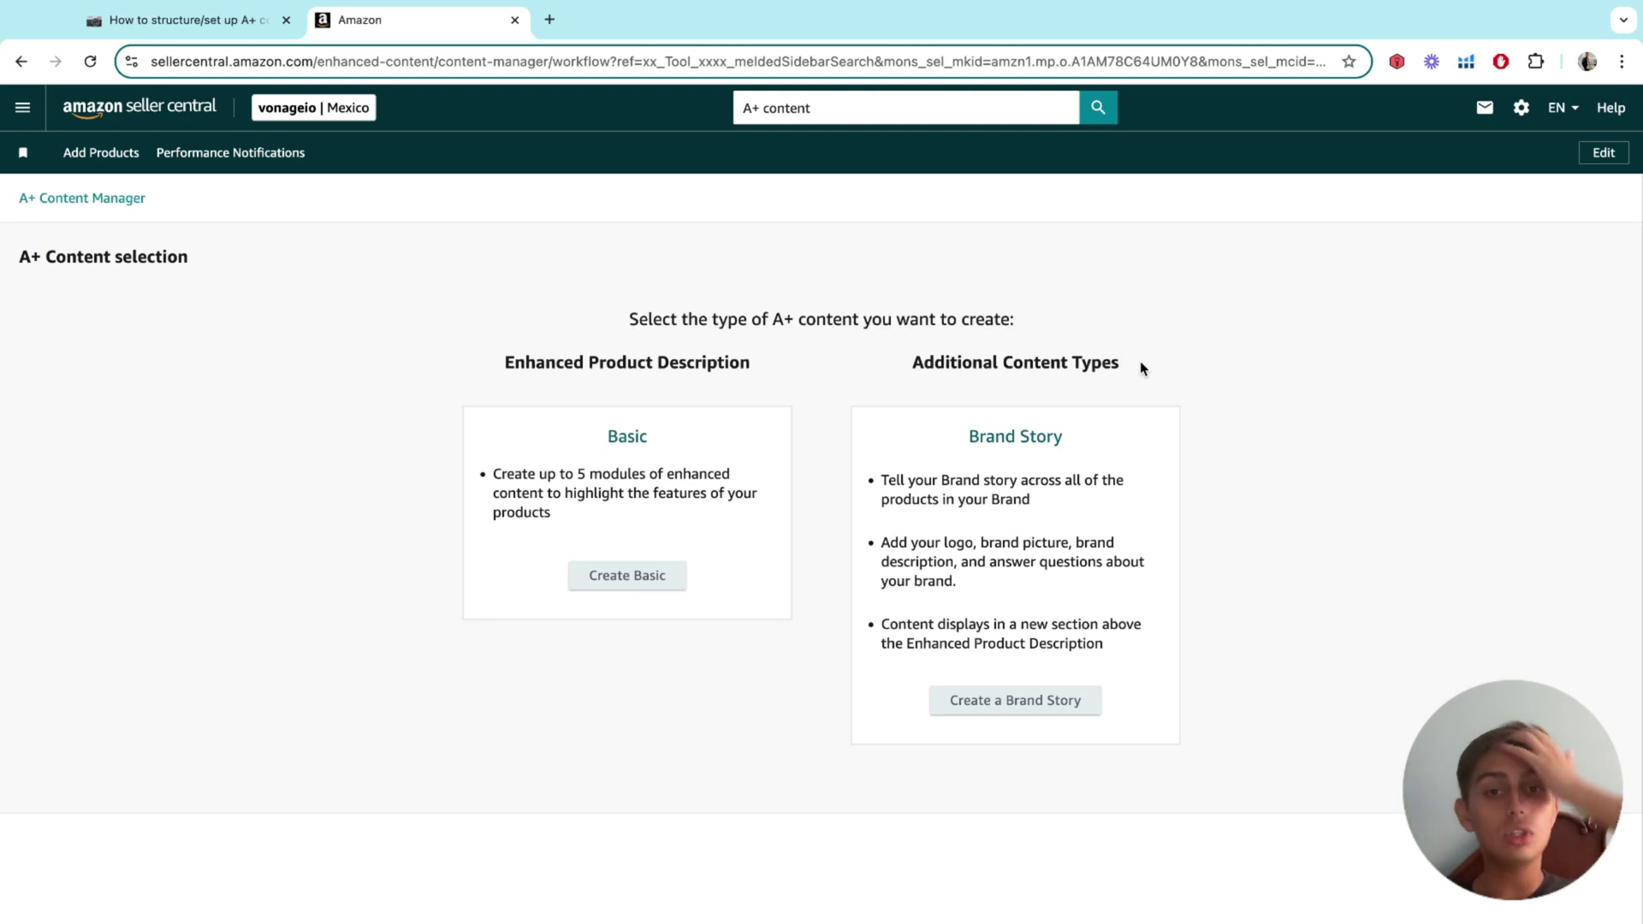
triple_click(1017, 434)
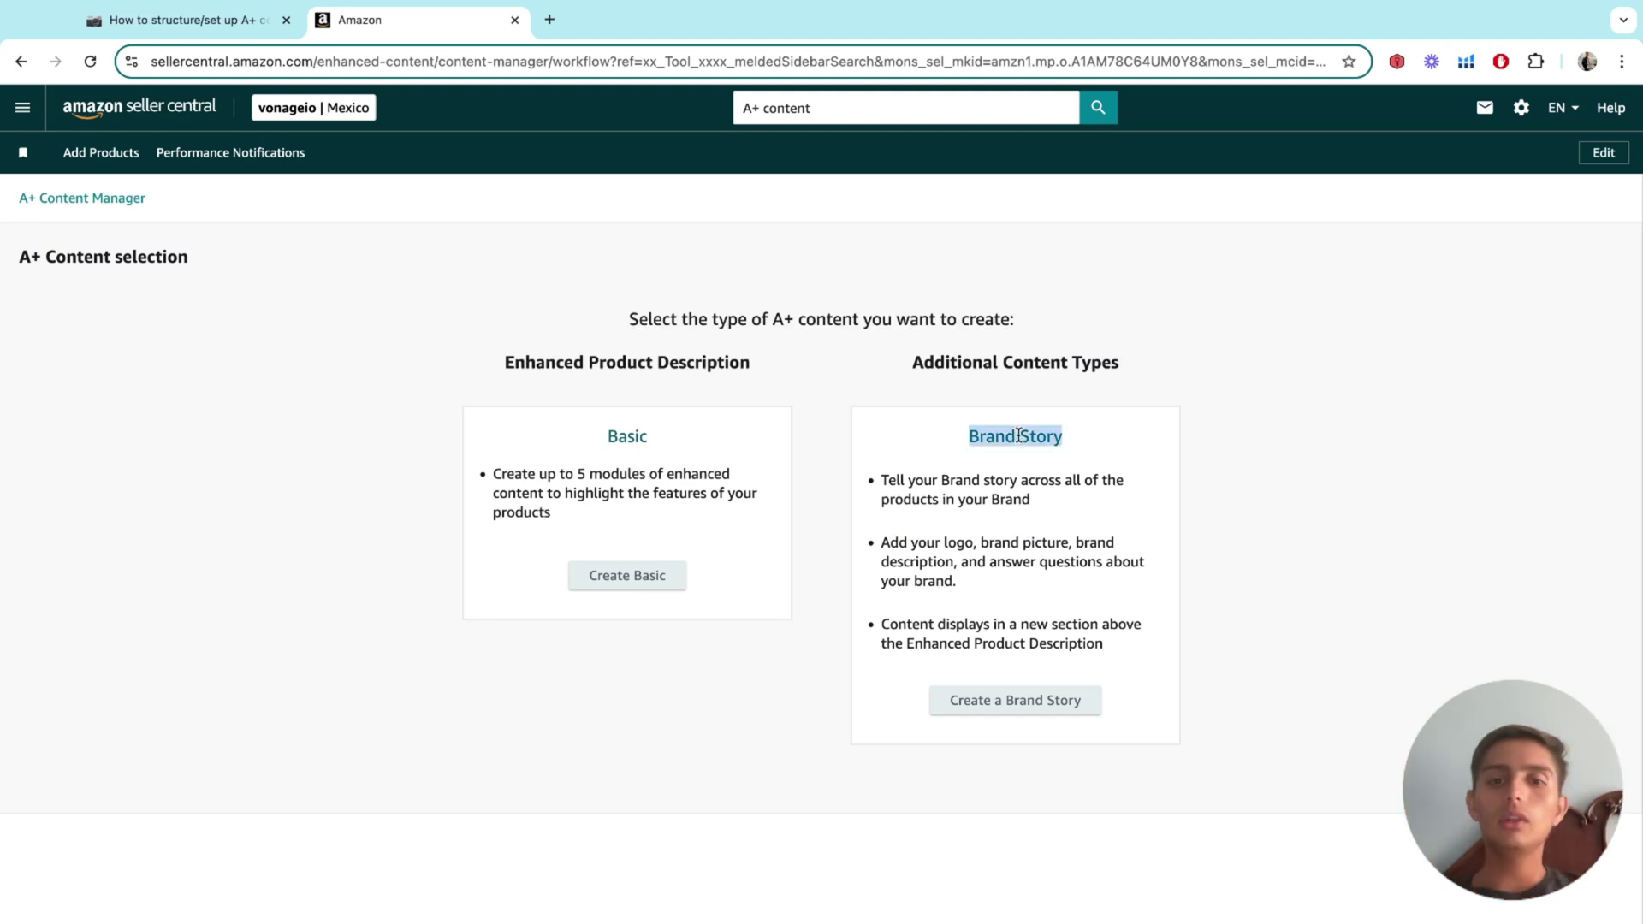
left_click(1017, 435)
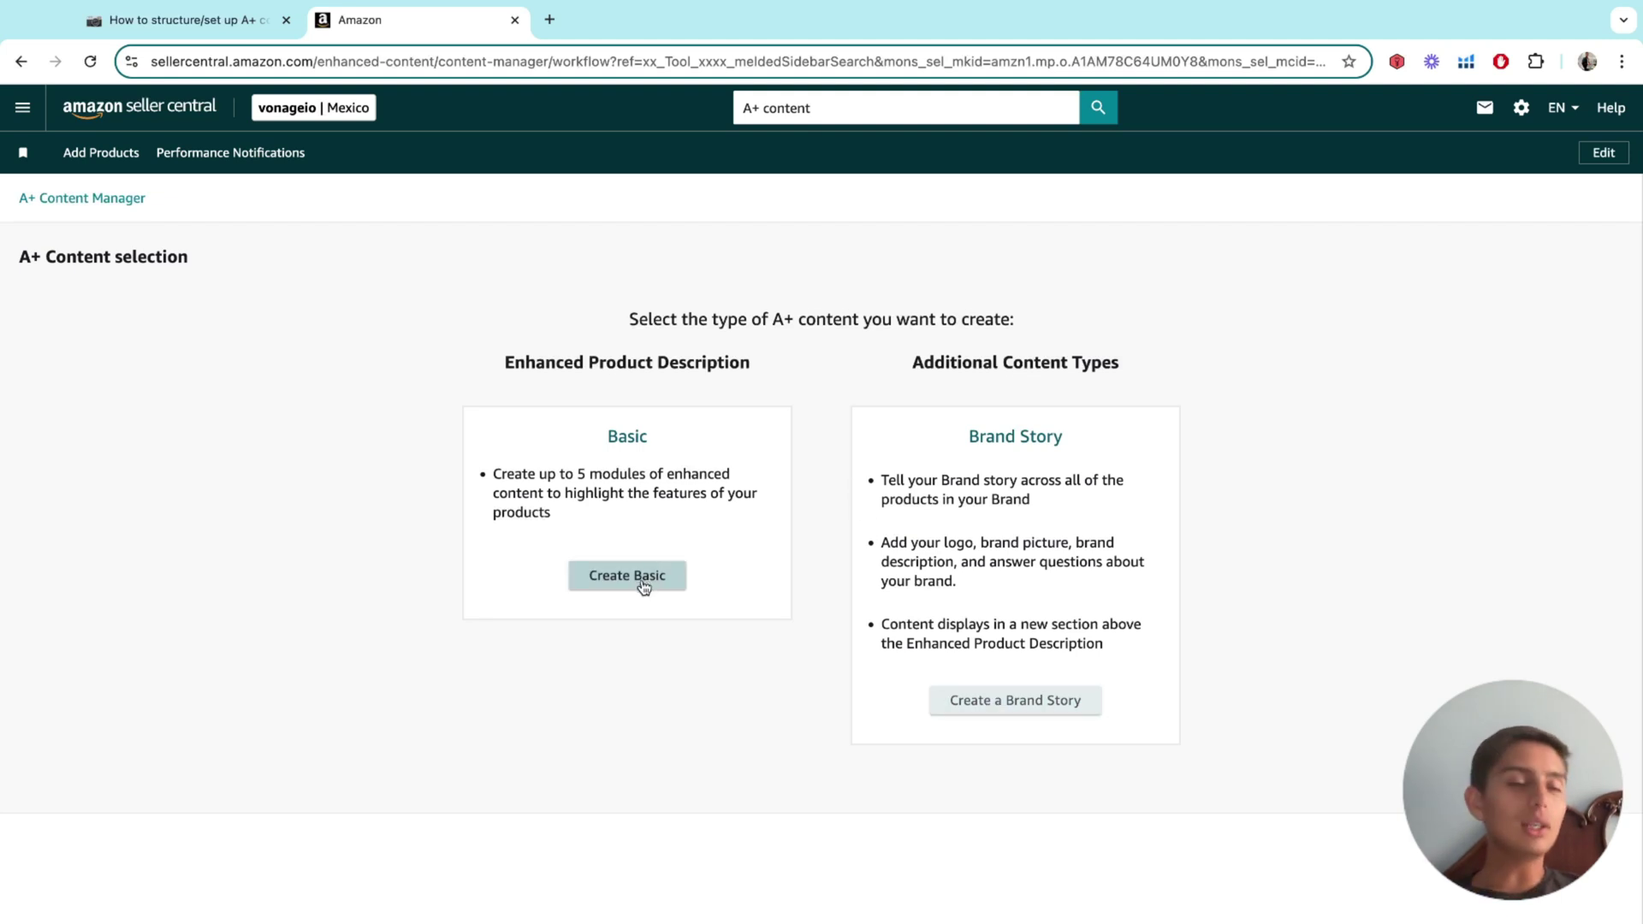
- Create a new Basic A+ content draft, leaving the content name field empty
left_click(649, 583)
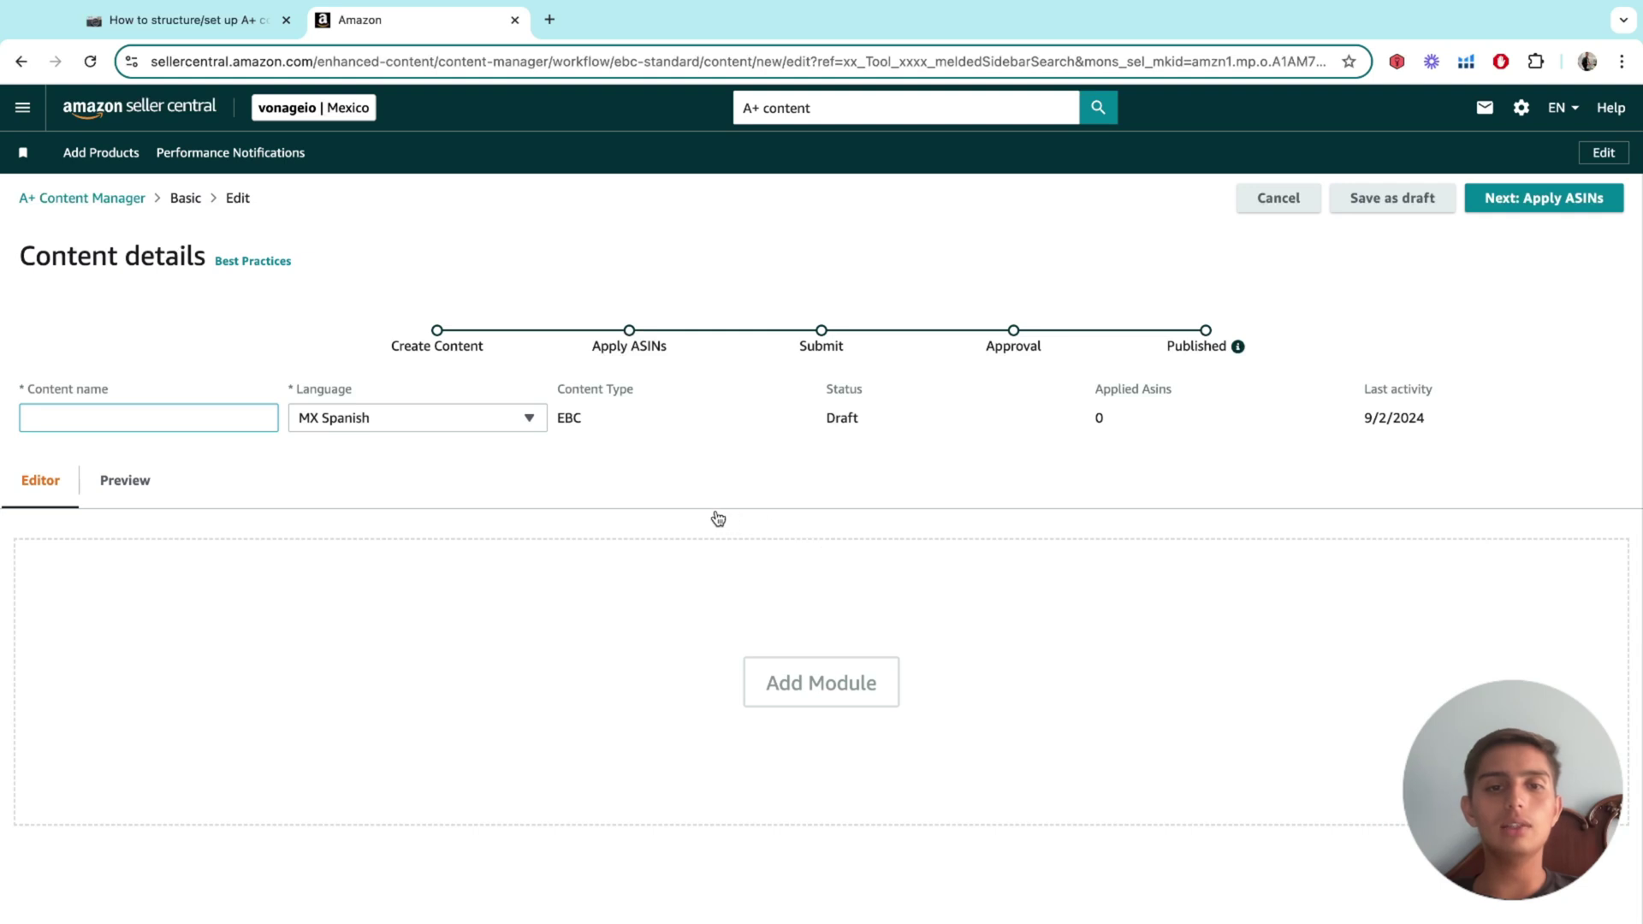
left_click(817, 511)
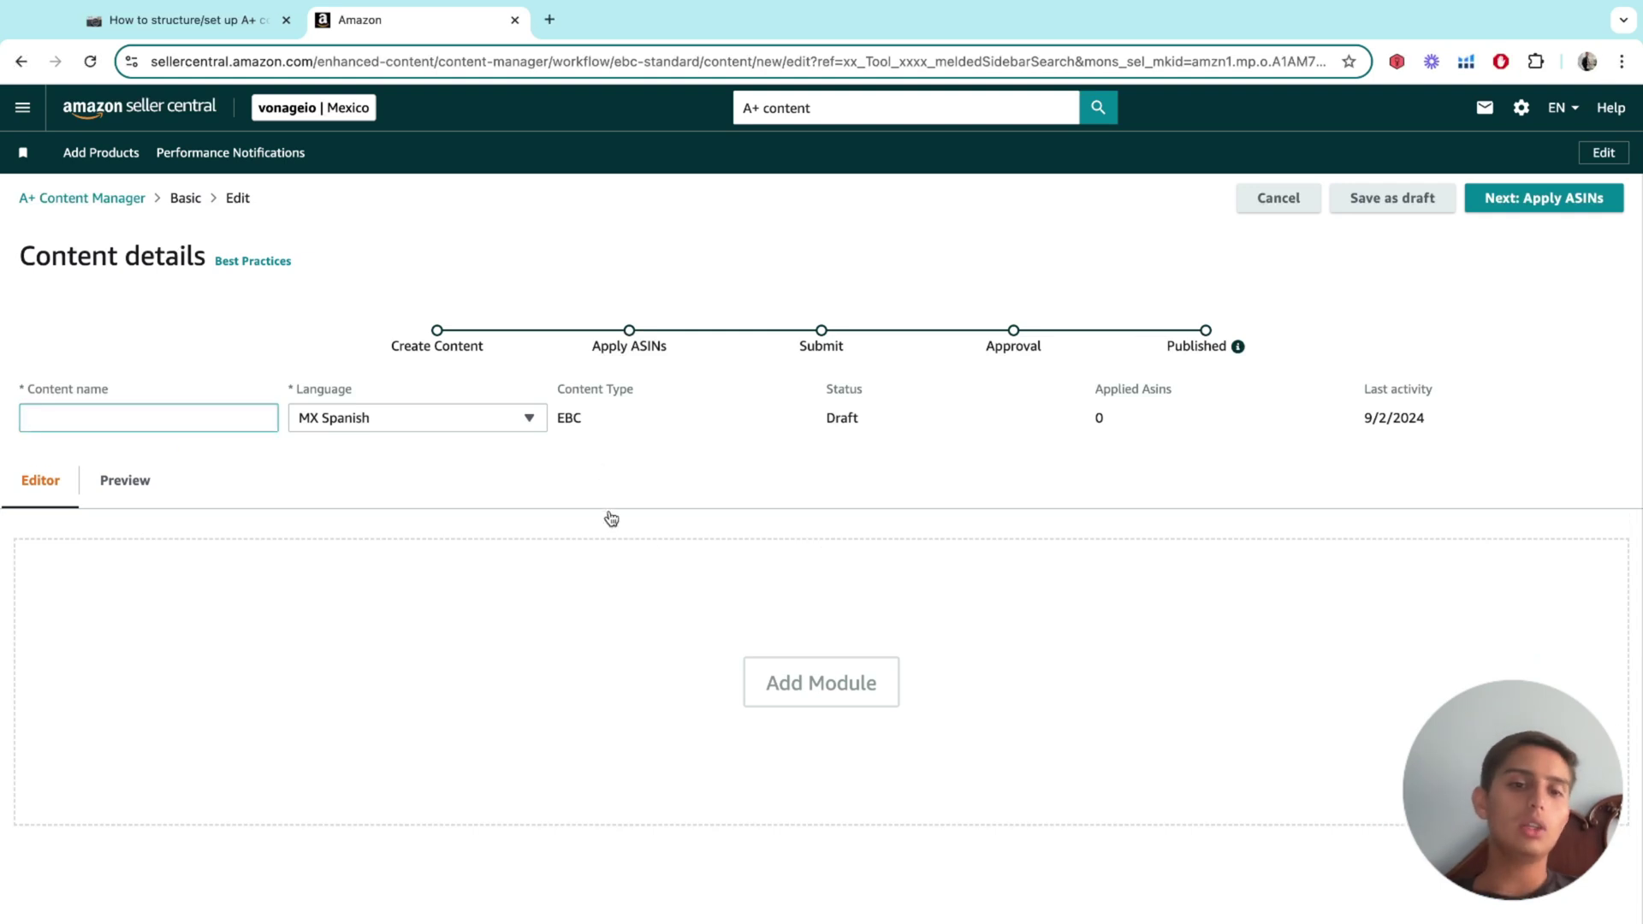
left_click(678, 495)
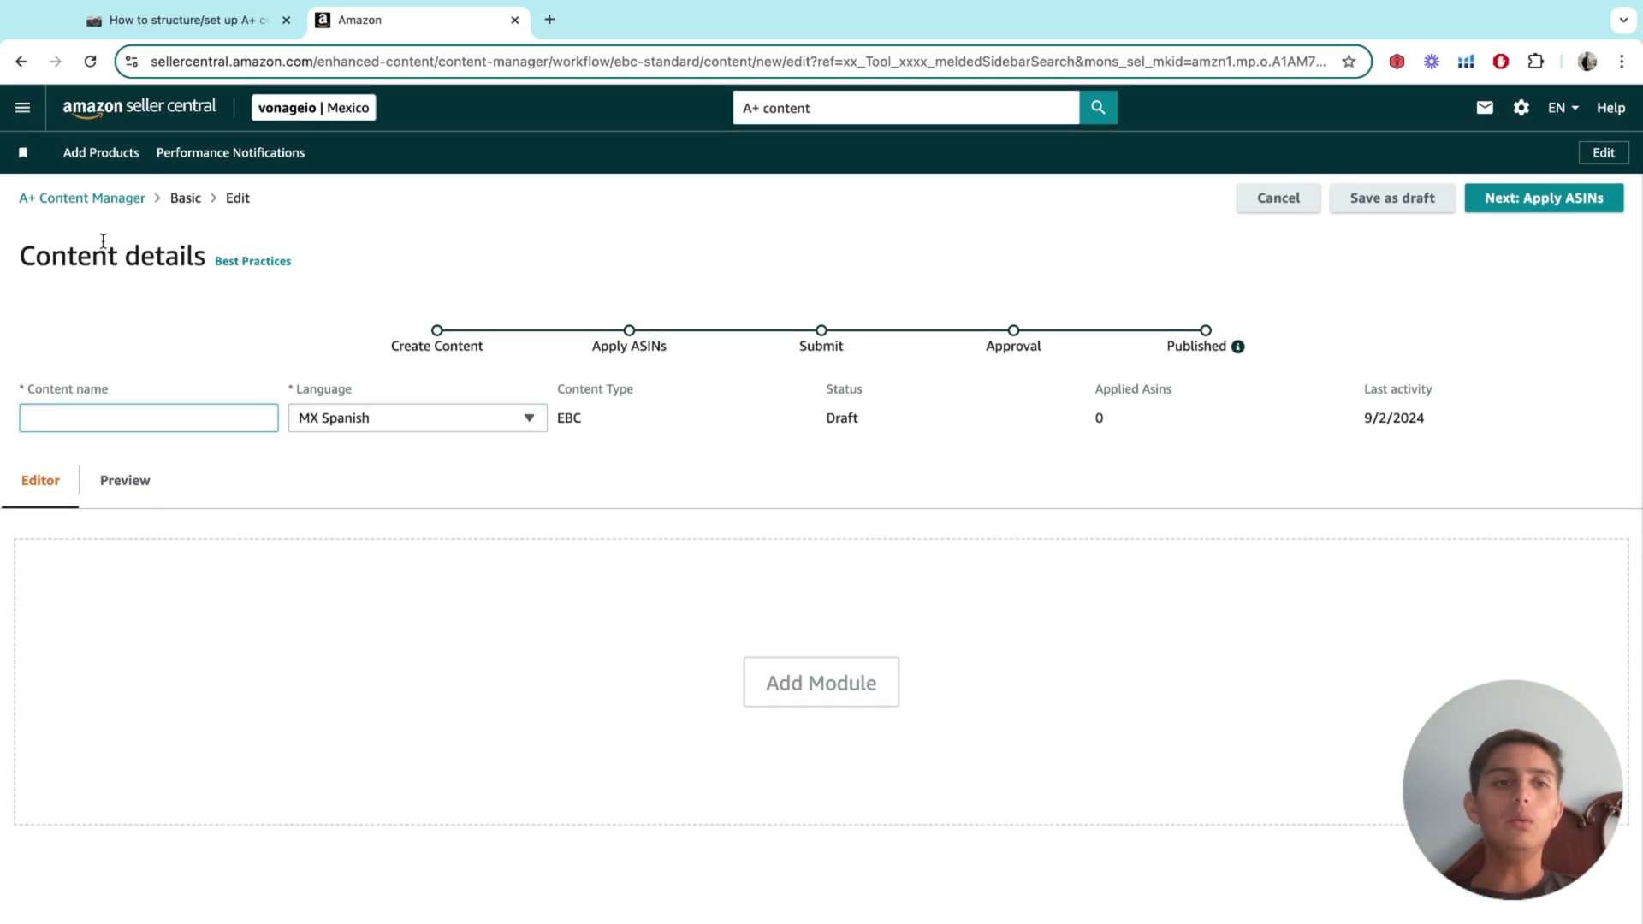
left_click(103, 238)
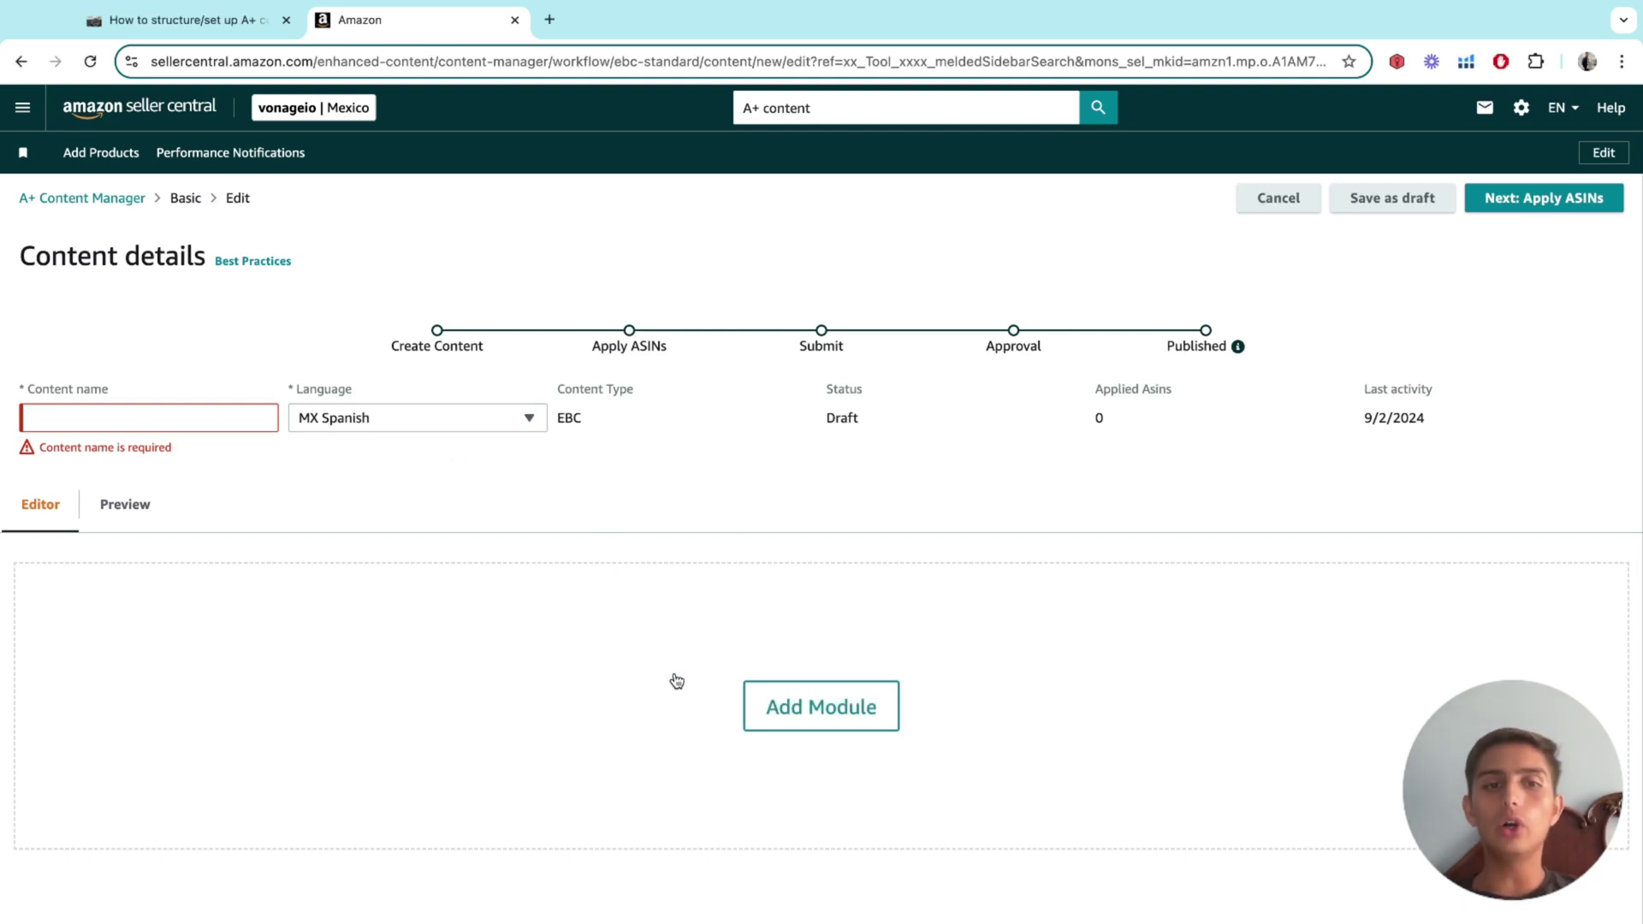
left_click(197, 19)
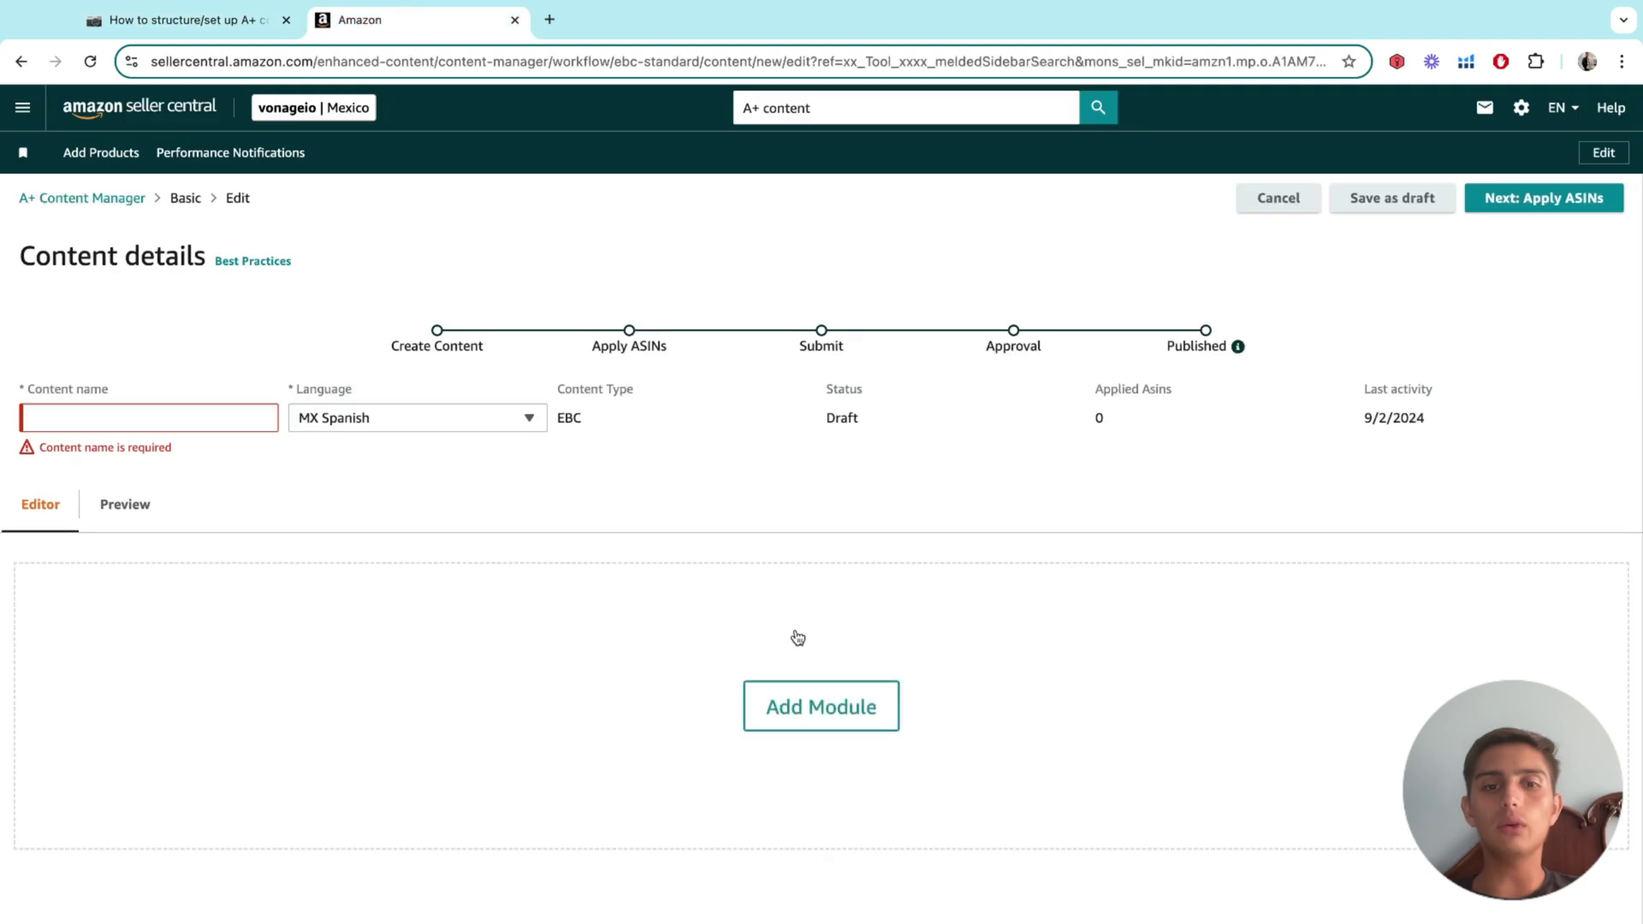
left_click(799, 706)
- Highlight the notes from 'Add Module 1' through 'Depends on your product', then return to the Add Module picker
left_click(233, 18)
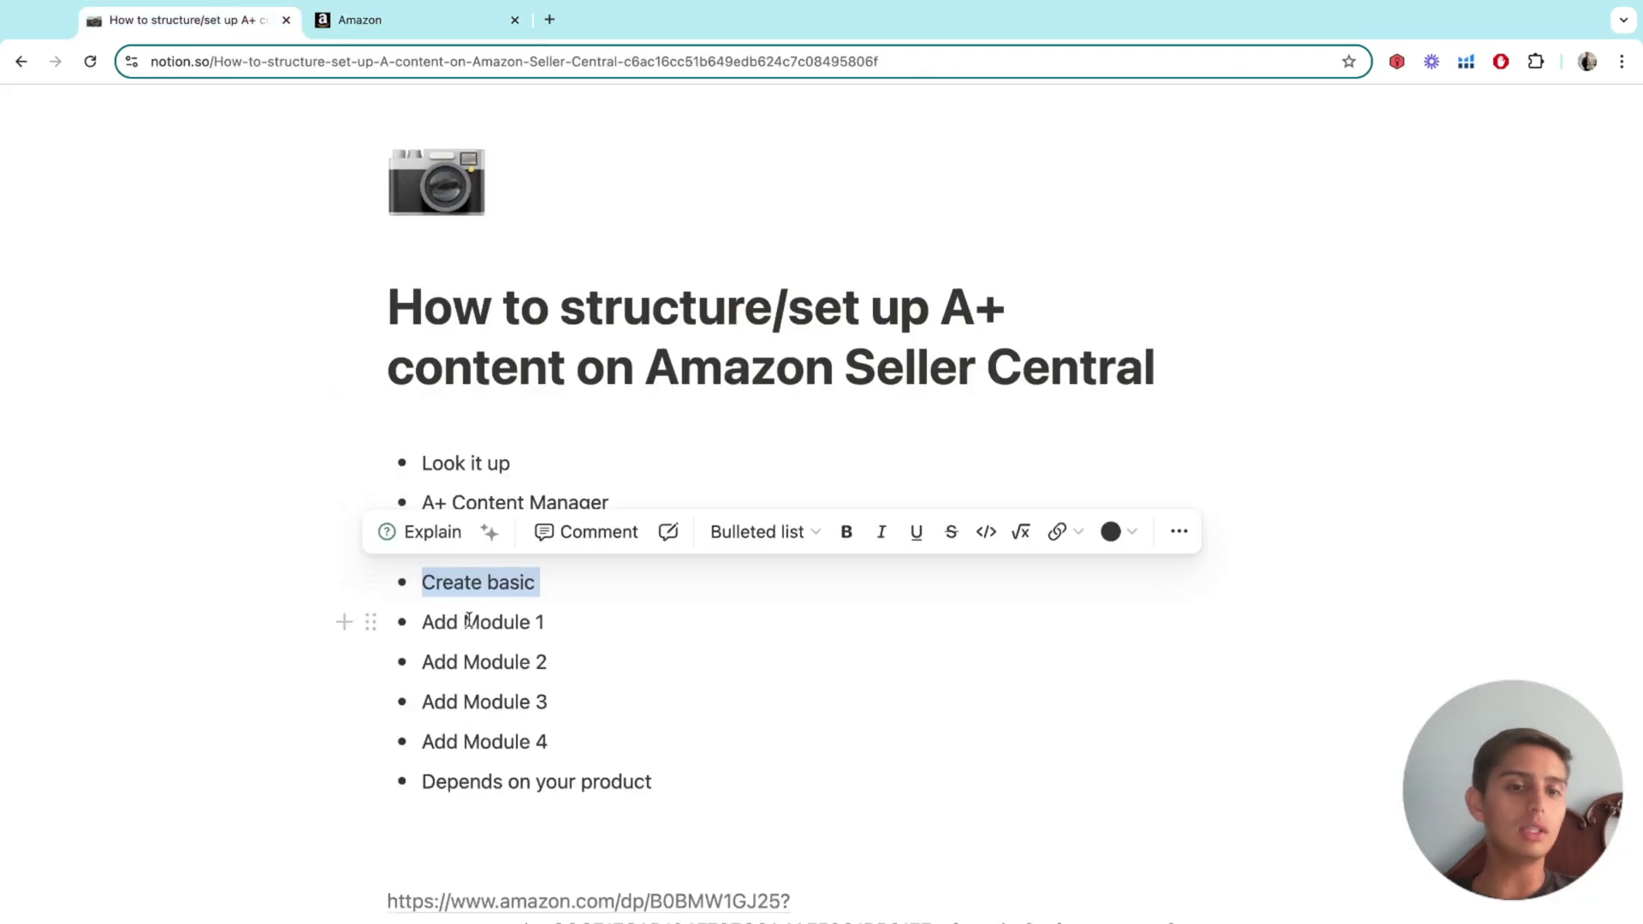
triple_click(469, 621)
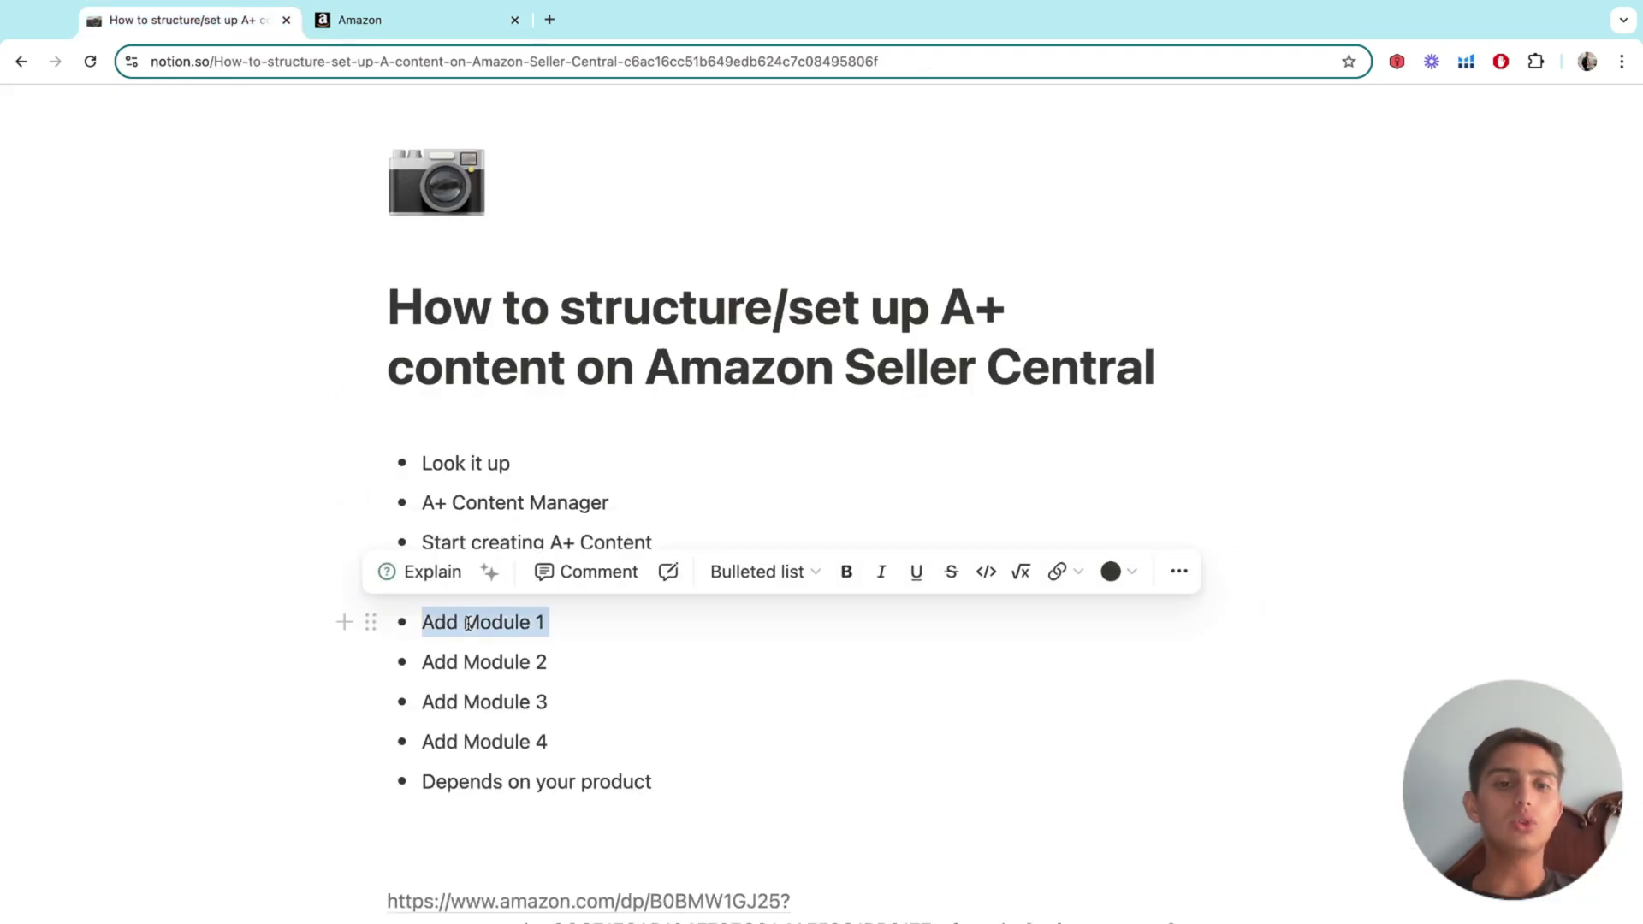
left_click(556, 741)
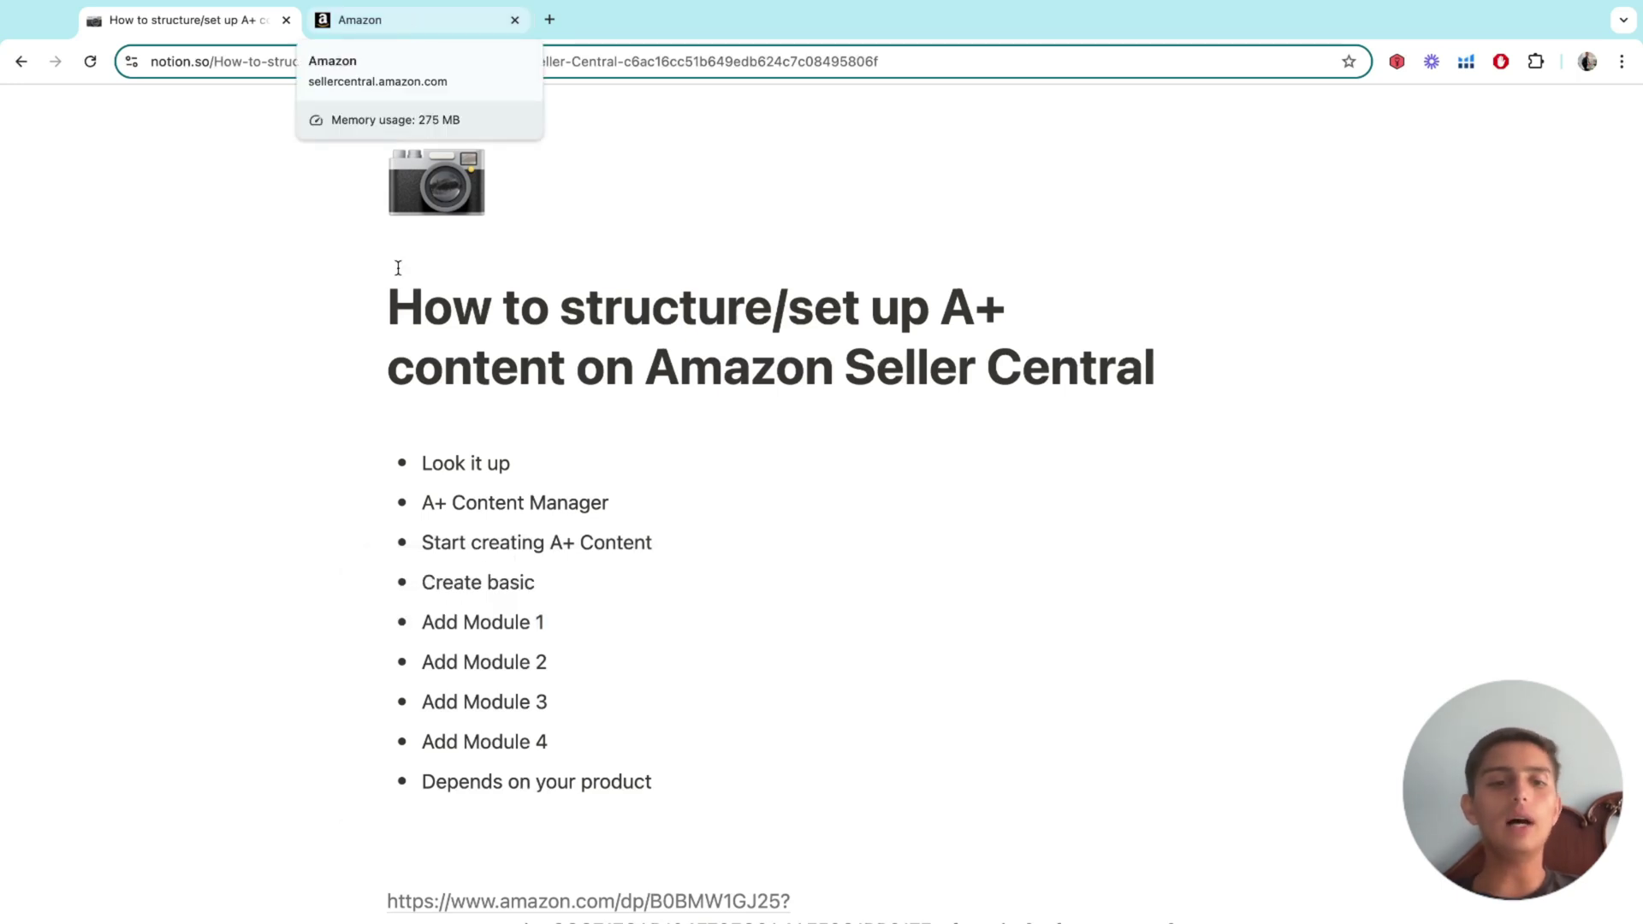
triple_click(539, 781)
left_click(623, 781)
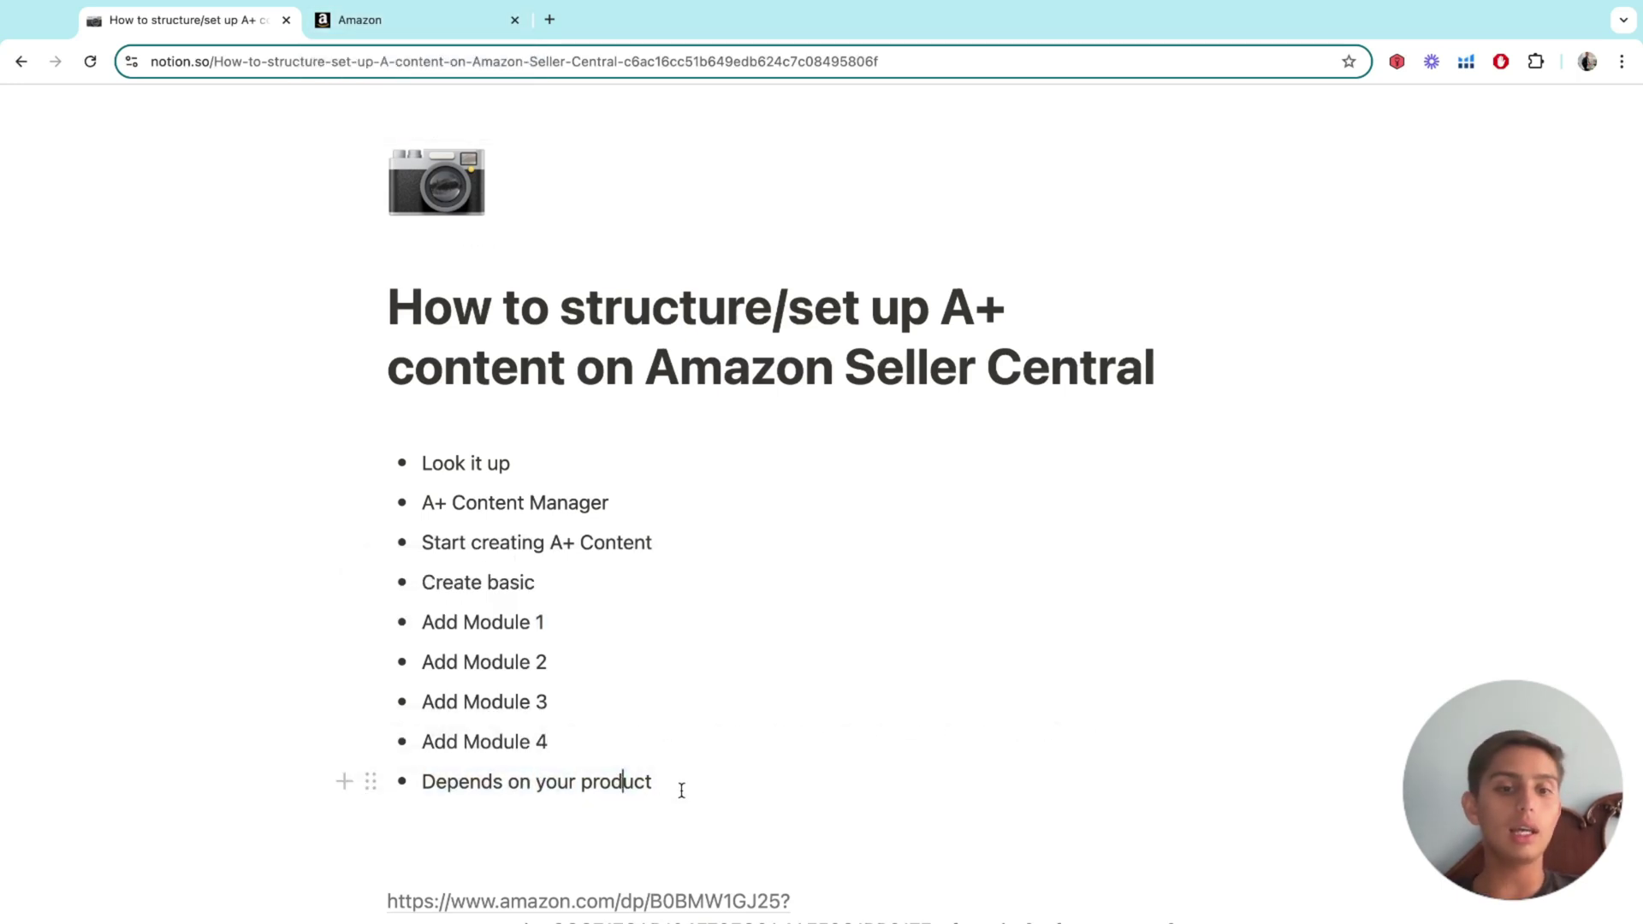
left_click_drag(681, 790, 451, 598)
left_click(401, 38)
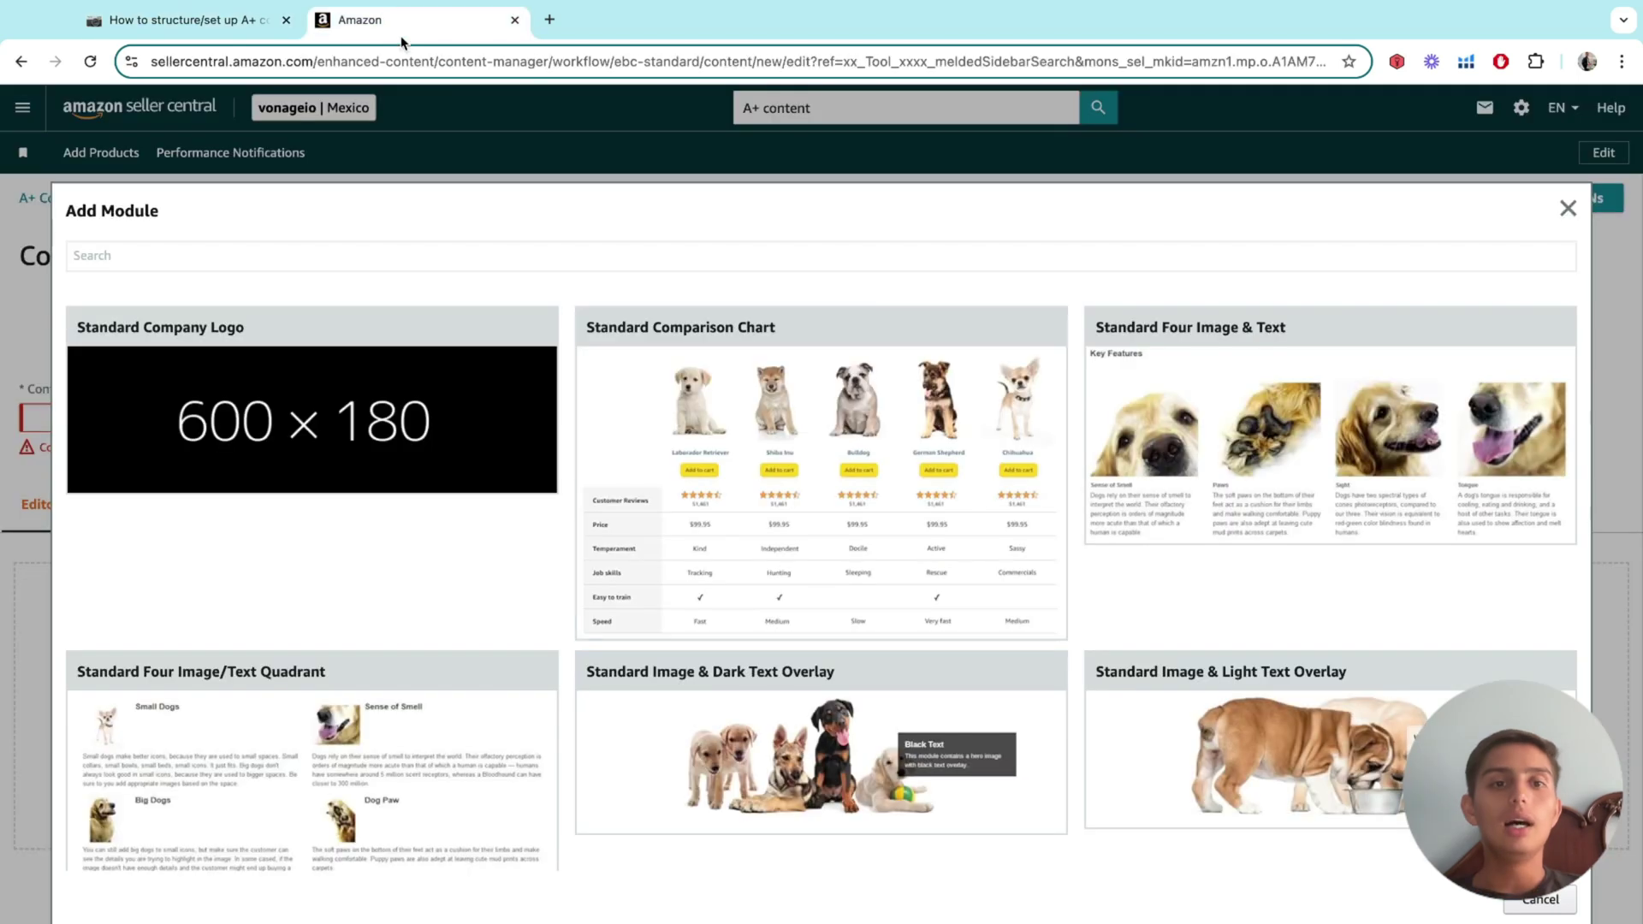